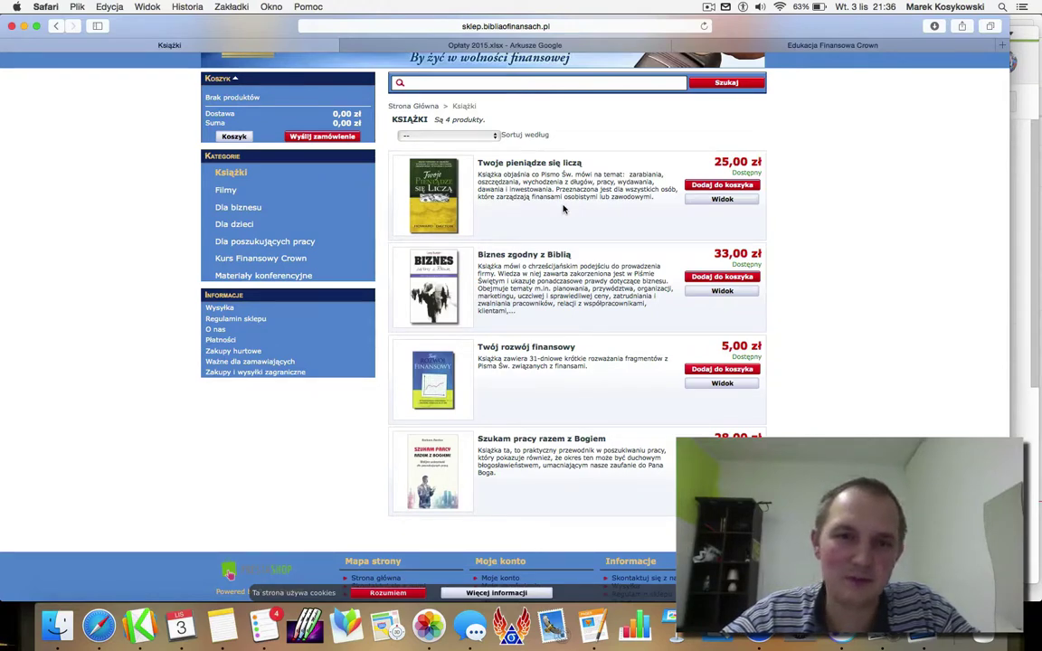
Switch to the Opłaty 2015.xlsx spreadsheet and look over the monthly sheet from the Koszty zmienne columns across to Przychody 2015
{"action": "left_click", "coordinate": [545, 49]}
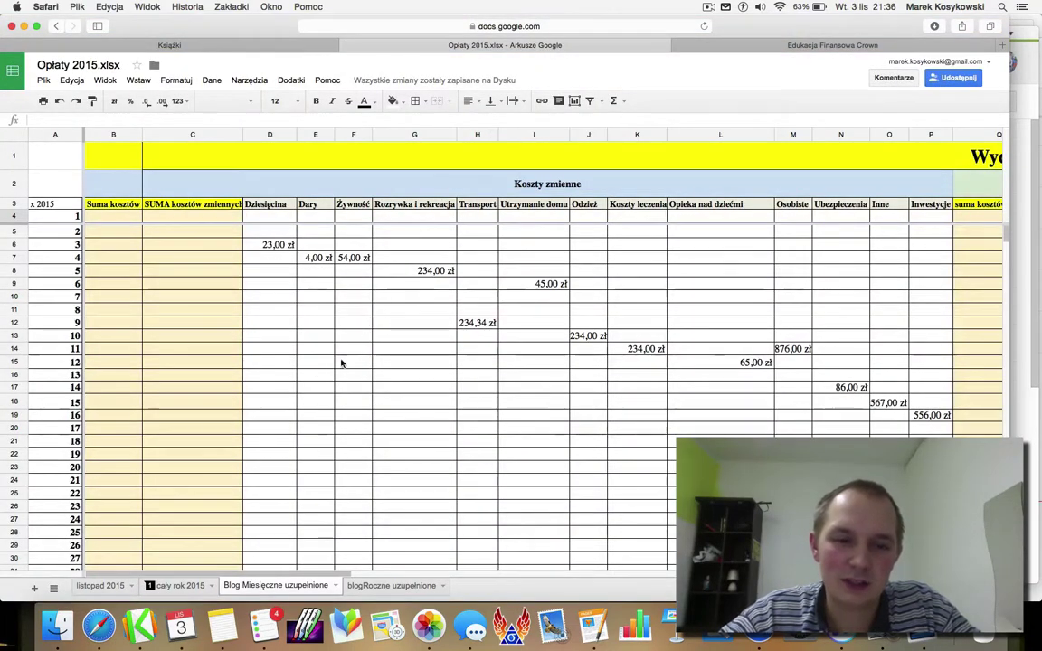
{"action": "scroll", "coordinate": [328, 384], "scroll_direction": "down", "scroll_amount": 4}
{"action": "scroll", "coordinate": [328, 383], "scroll_direction": "up", "scroll_amount": 2}
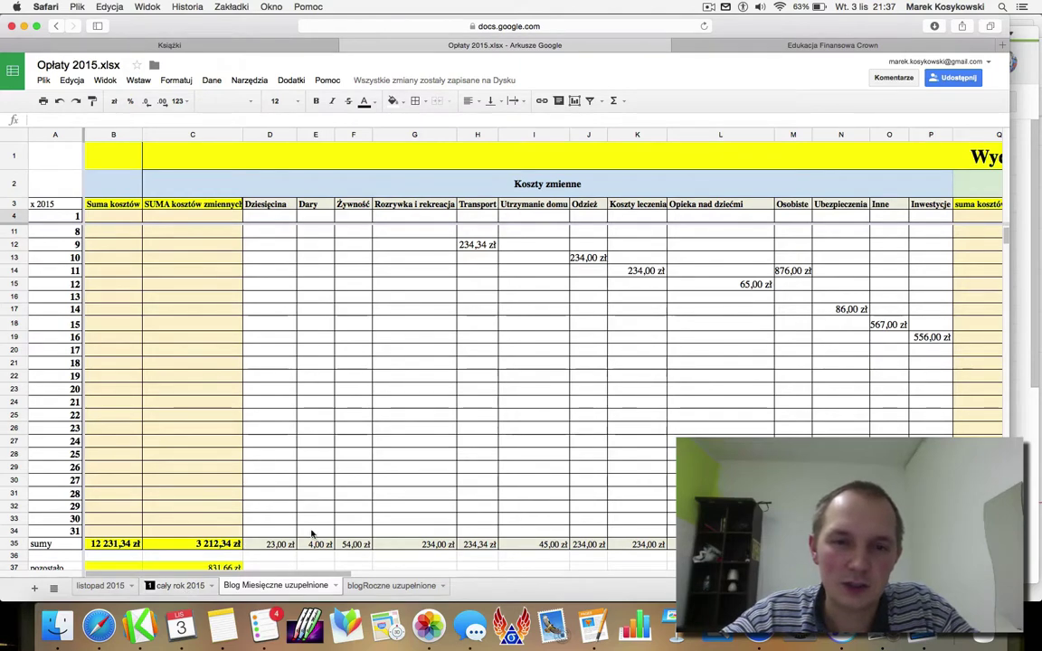
{"action": "scroll", "coordinate": [325, 530], "scroll_direction": "up", "scroll_amount": 4}
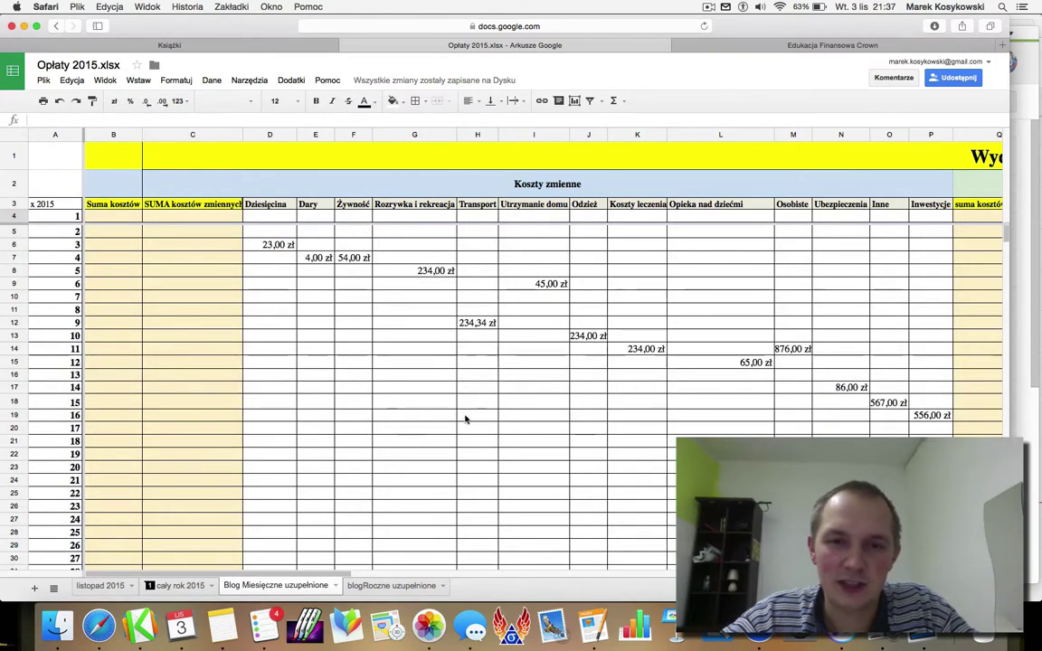
{"action": "scroll", "coordinate": [449, 423], "scroll_direction": "right", "scroll_amount": 10}
{"action": "scroll", "coordinate": [478, 380], "scroll_direction": "left", "scroll_amount": 2}
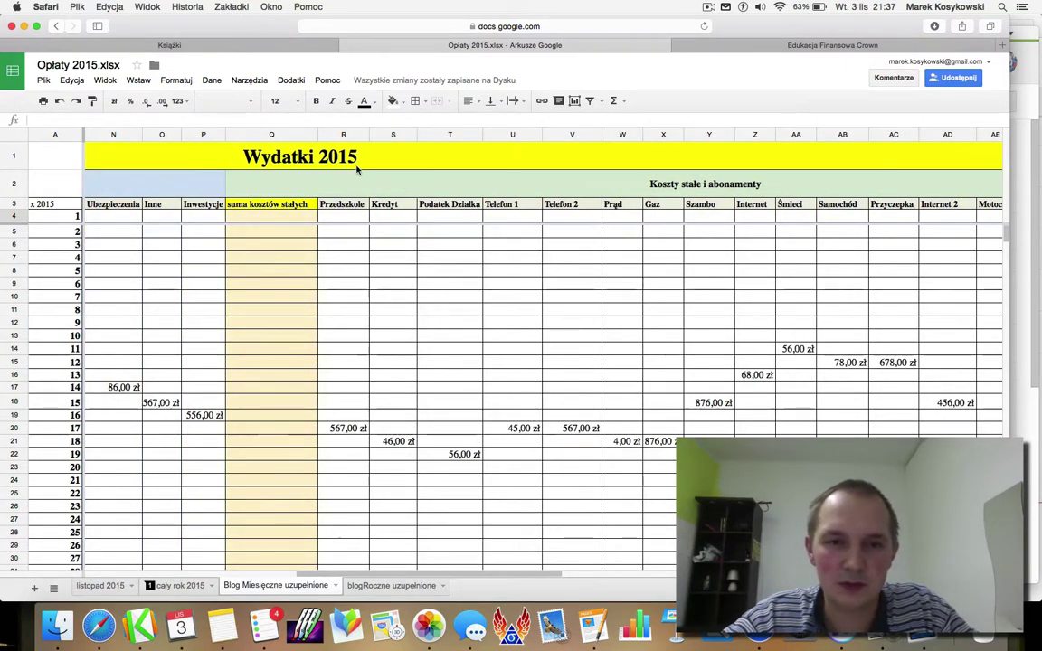
{"action": "scroll", "coordinate": [361, 171], "scroll_direction": "right", "scroll_amount": 6}
{"action": "scroll", "coordinate": [361, 170], "scroll_direction": "right", "scroll_amount": 5}
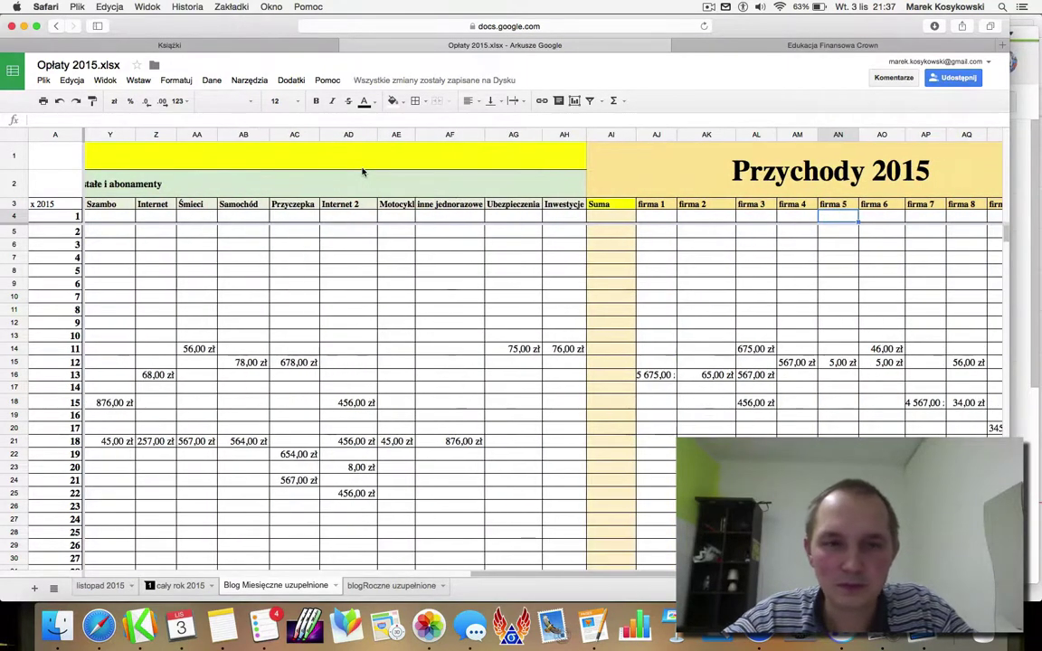
{"action": "scroll", "coordinate": [361, 171], "scroll_direction": "right", "scroll_amount": 4}
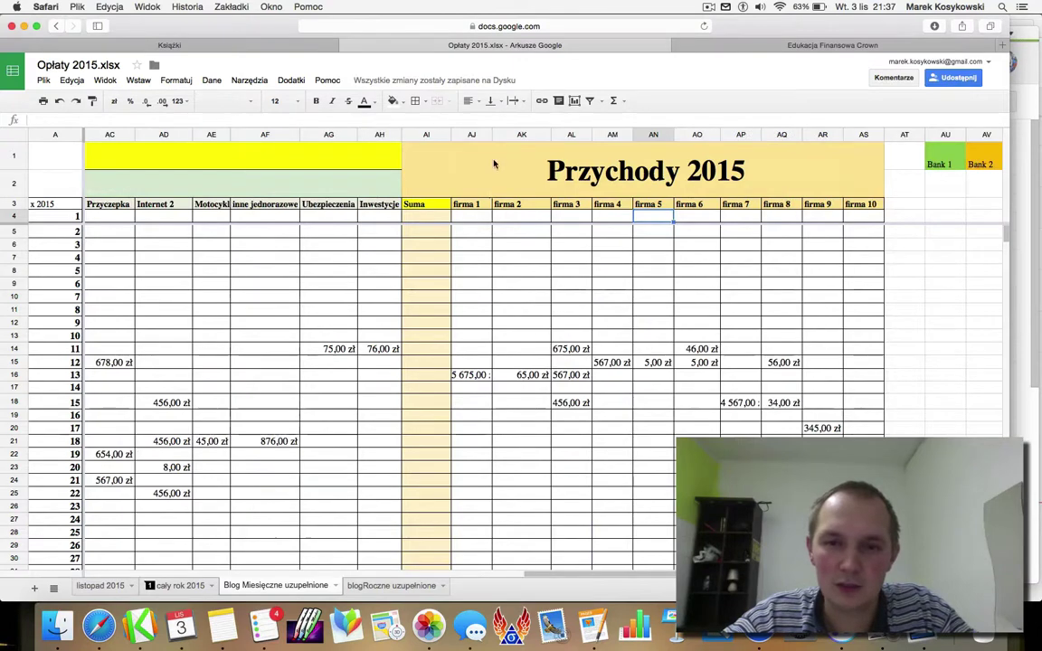
Compare the Koszty zmienne and Koszty stałe i abonamenty sections under the Wydatki 2015 heading
{"action": "scroll", "coordinate": [491, 164], "scroll_direction": "left", "scroll_amount": 10}
{"action": "scroll", "coordinate": [493, 164], "scroll_direction": "left", "scroll_amount": 6}
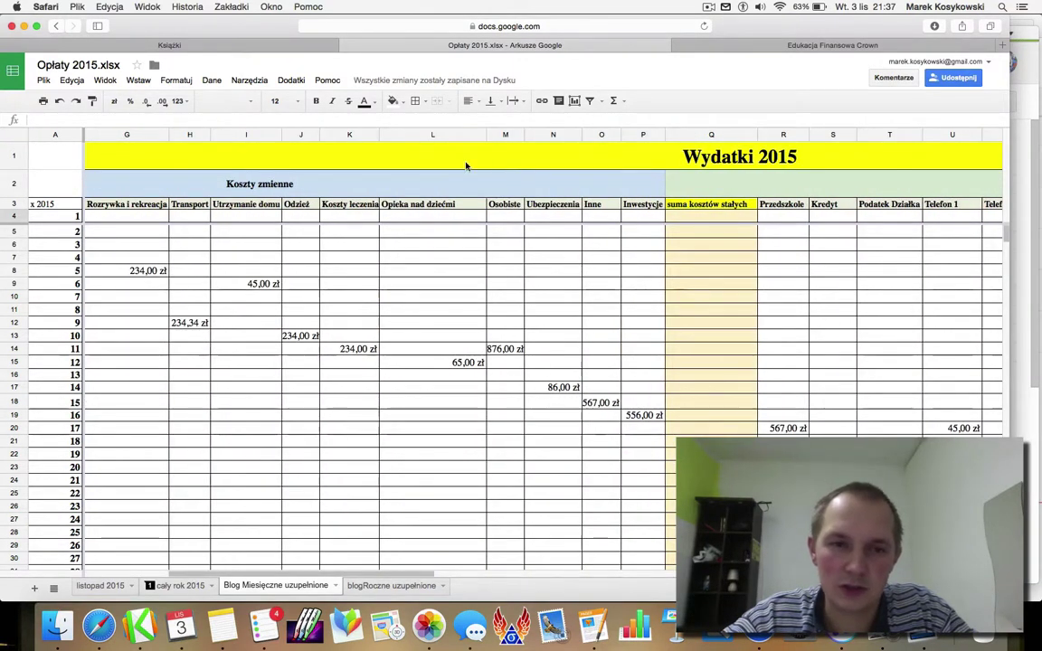
{"action": "scroll", "coordinate": [415, 188], "scroll_direction": "left", "scroll_amount": 3}
{"action": "scroll", "coordinate": [415, 188], "scroll_direction": "right", "scroll_amount": 10}
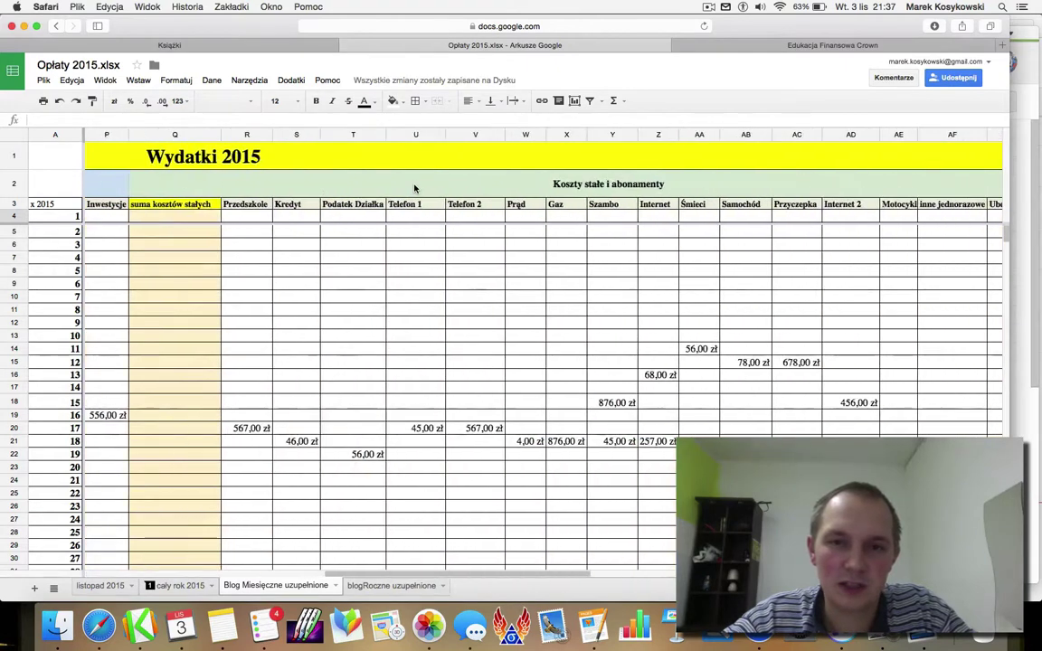
{"action": "scroll", "coordinate": [416, 188], "scroll_direction": "left", "scroll_amount": 6}
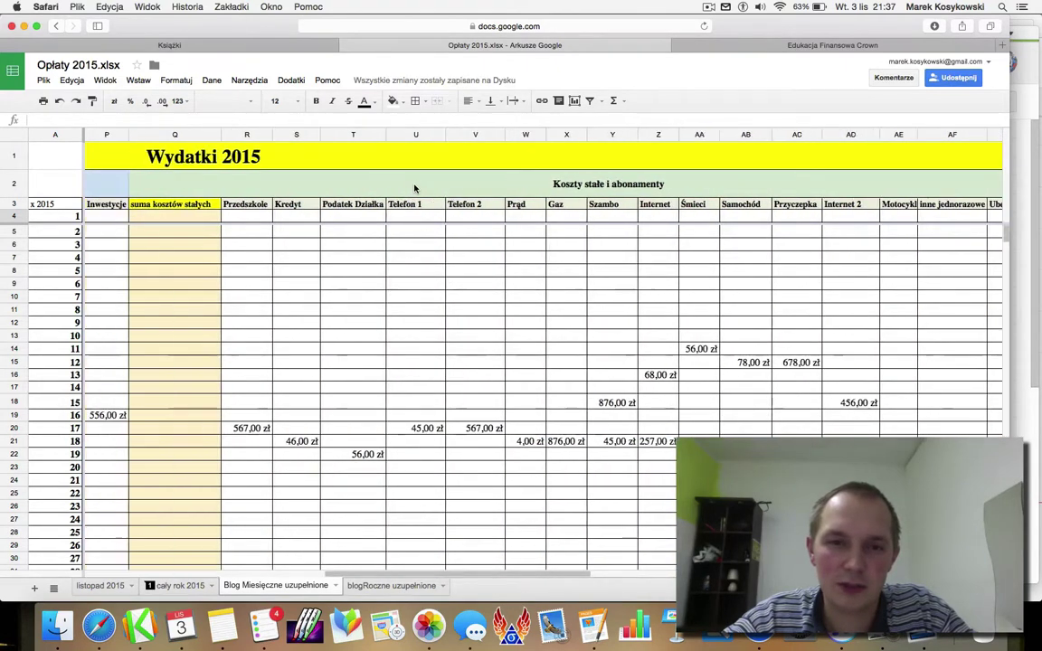
{"action": "scroll", "coordinate": [416, 188], "scroll_direction": "left", "scroll_amount": 2}
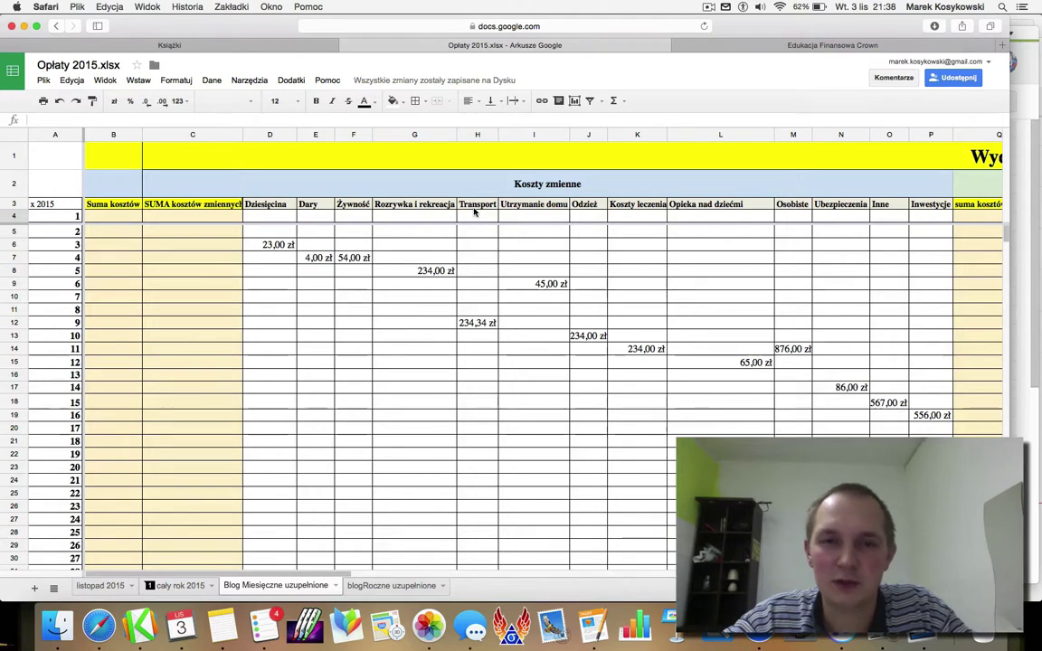
Examine the individual expense categories, the income columns for firma 1 to firma 10, and the bank colour legend
{"action": "scroll", "coordinate": [474, 211], "scroll_direction": "right", "scroll_amount": 5}
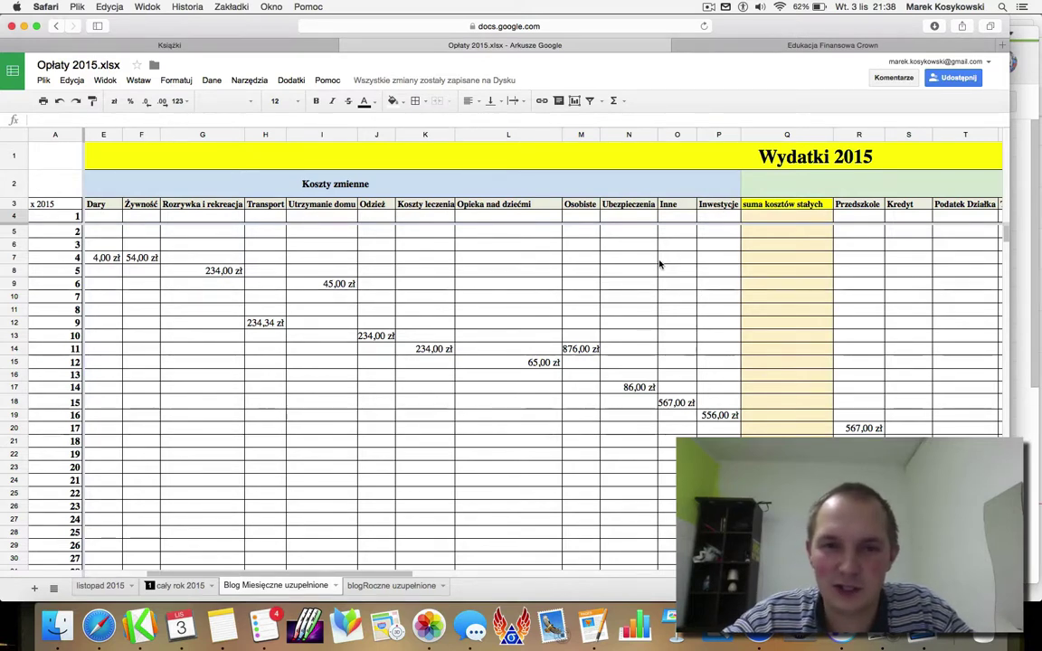
{"action": "scroll", "coordinate": [659, 264], "scroll_direction": "right", "scroll_amount": 3}
{"action": "scroll", "coordinate": [659, 264], "scroll_direction": "right", "scroll_amount": 3}
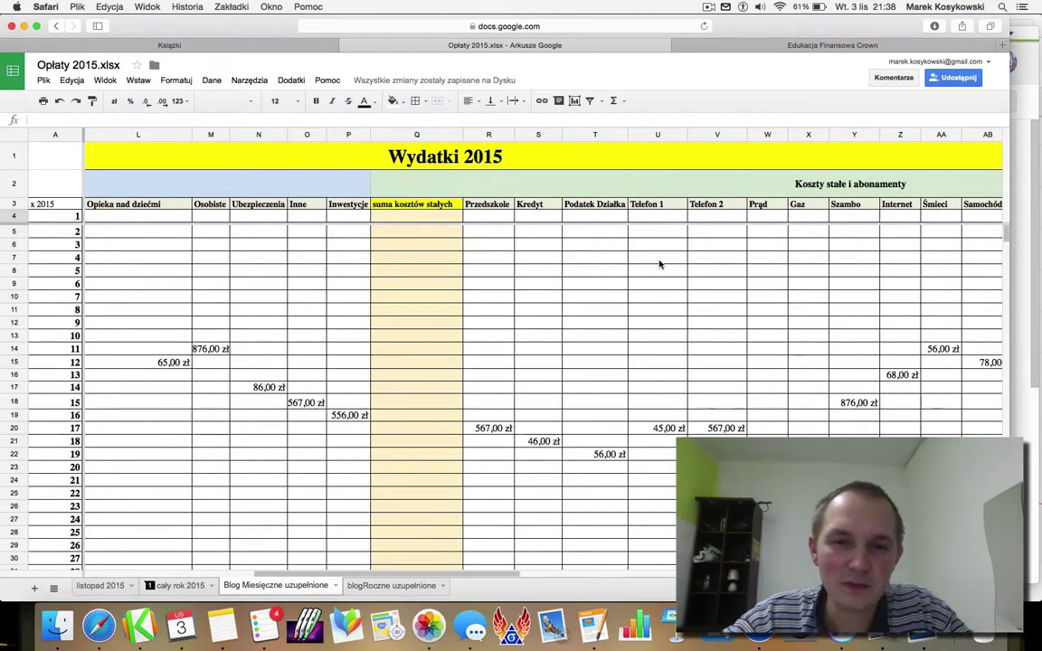
{"action": "scroll", "coordinate": [659, 265], "scroll_direction": "right", "scroll_amount": 3}
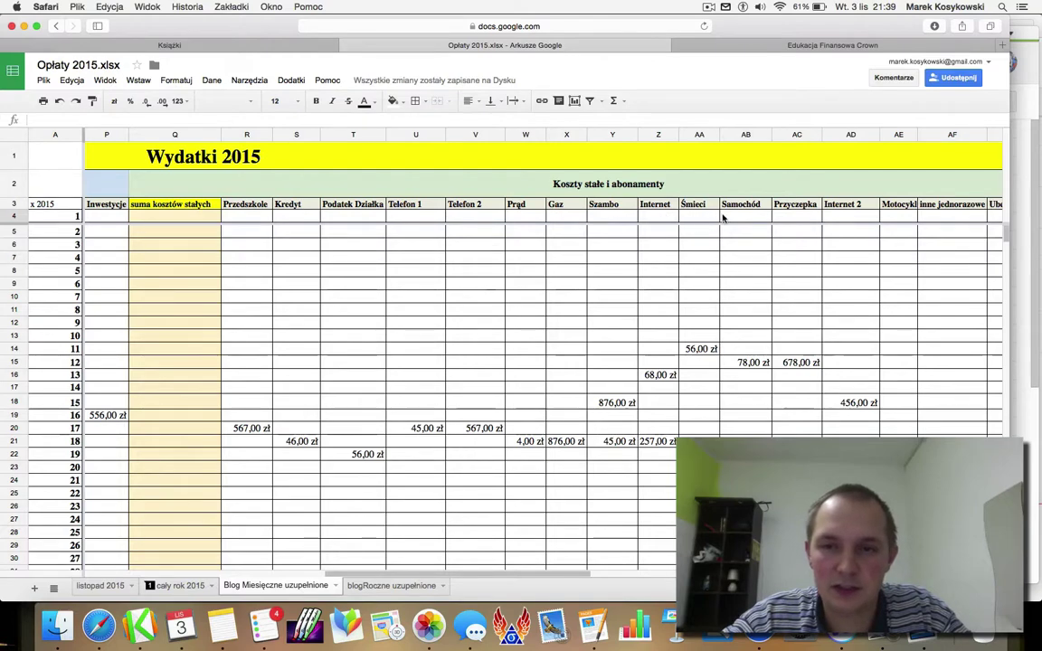
{"action": "scroll", "coordinate": [737, 223], "scroll_direction": "right", "scroll_amount": 2}
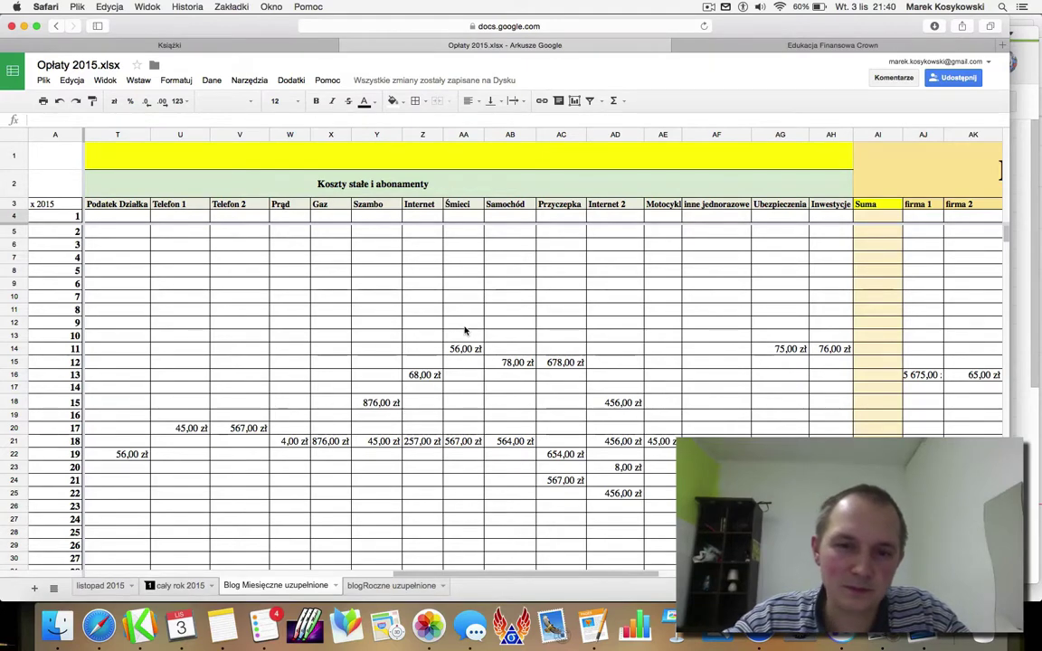
{"action": "scroll", "coordinate": [465, 331], "scroll_direction": "right", "scroll_amount": 5}
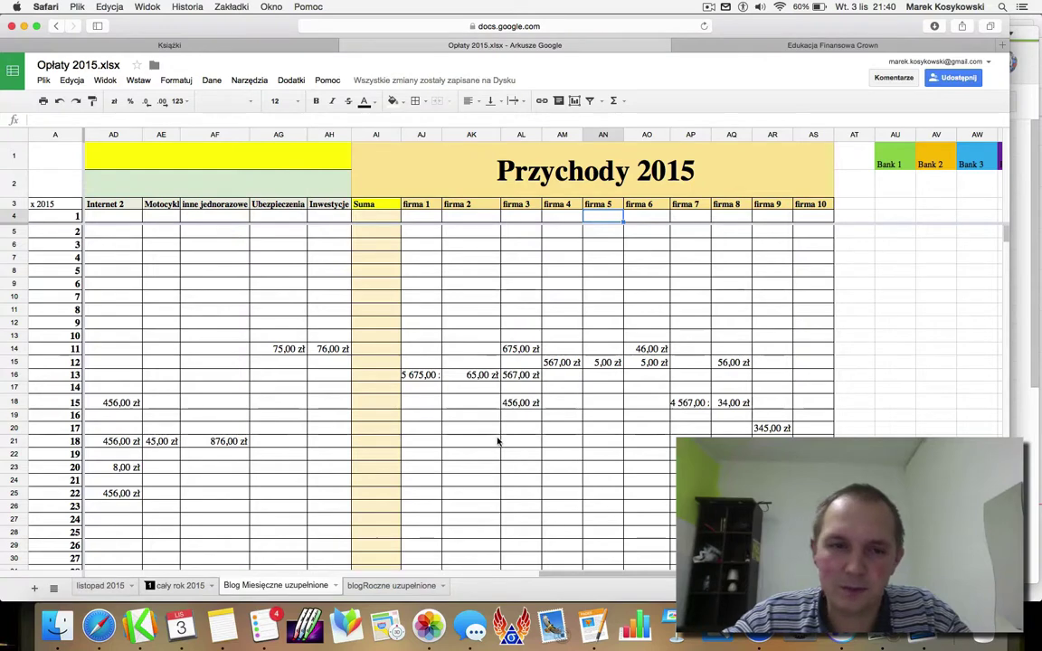
{"action": "scroll", "coordinate": [640, 404], "scroll_direction": "right", "scroll_amount": 10}
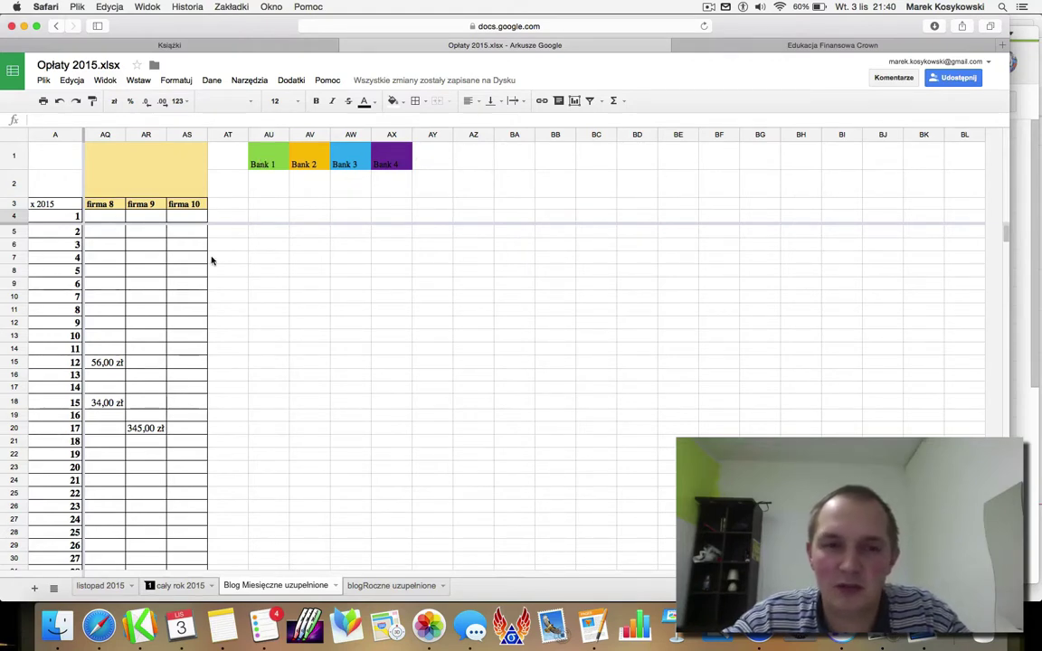
Copy the Bank 2 legend cell's formatting onto the Podatek Działka expense for day 19 with Paint format
{"action": "scroll", "coordinate": [212, 262], "scroll_direction": "left", "scroll_amount": 10}
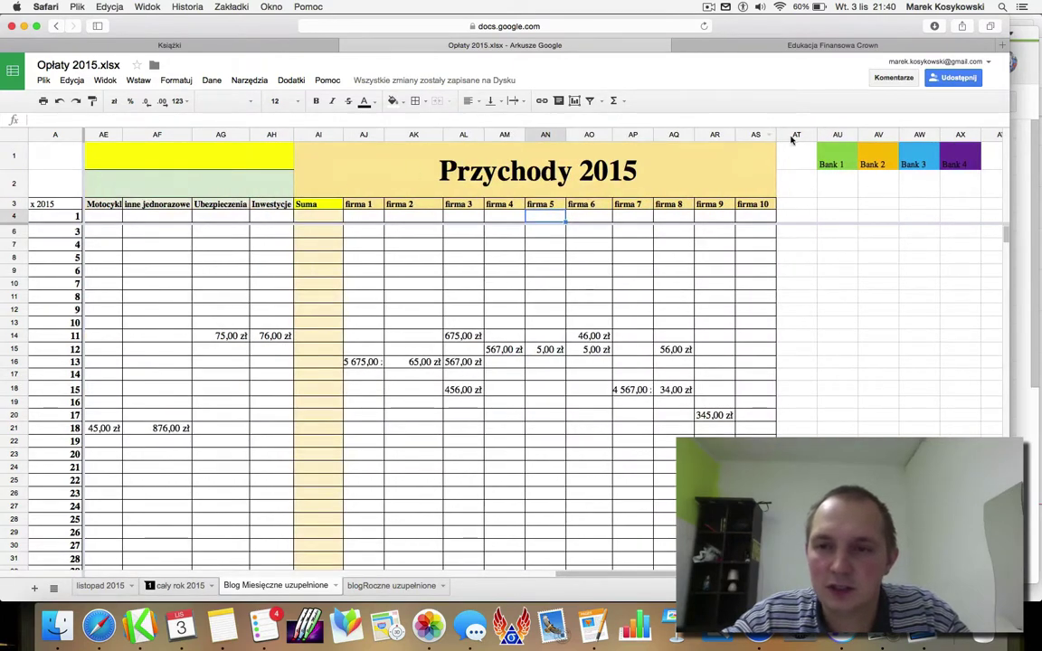
{"action": "left_click", "coordinate": [875, 155]}
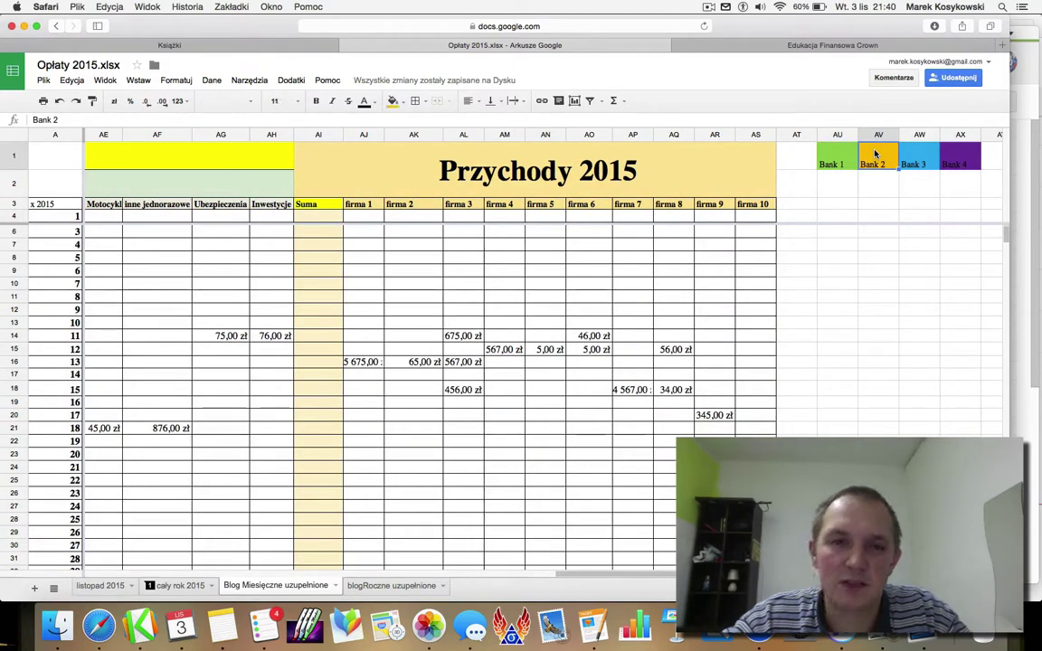
{"action": "left_click", "coordinate": [91, 105]}
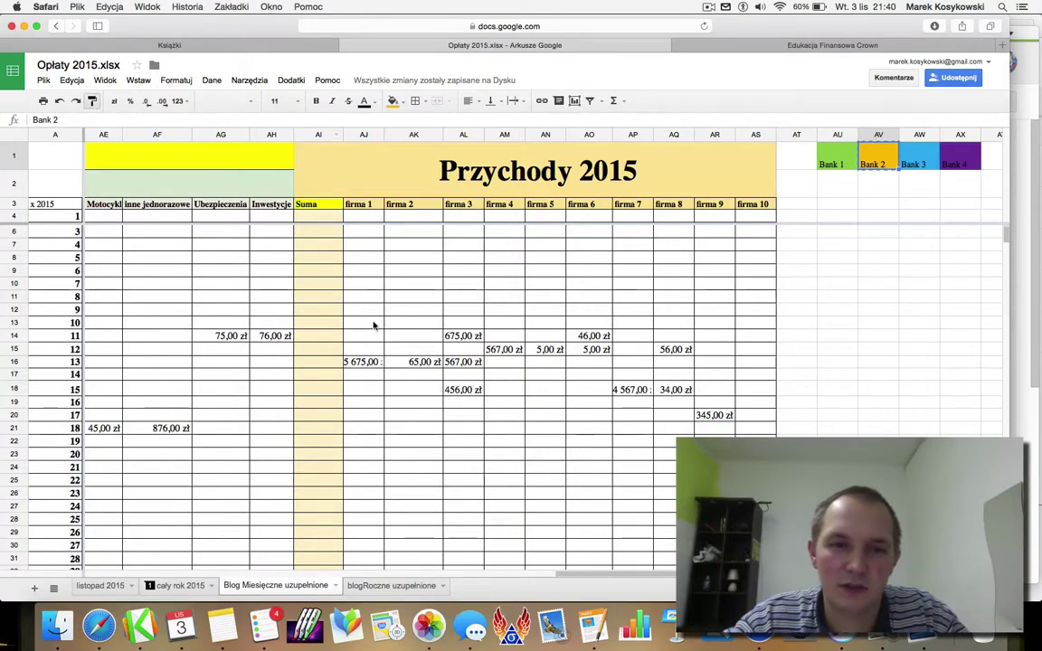
{"action": "scroll", "coordinate": [374, 324], "scroll_direction": "left", "scroll_amount": 2}
{"action": "scroll", "coordinate": [374, 324], "scroll_direction": "left", "scroll_amount": 10}
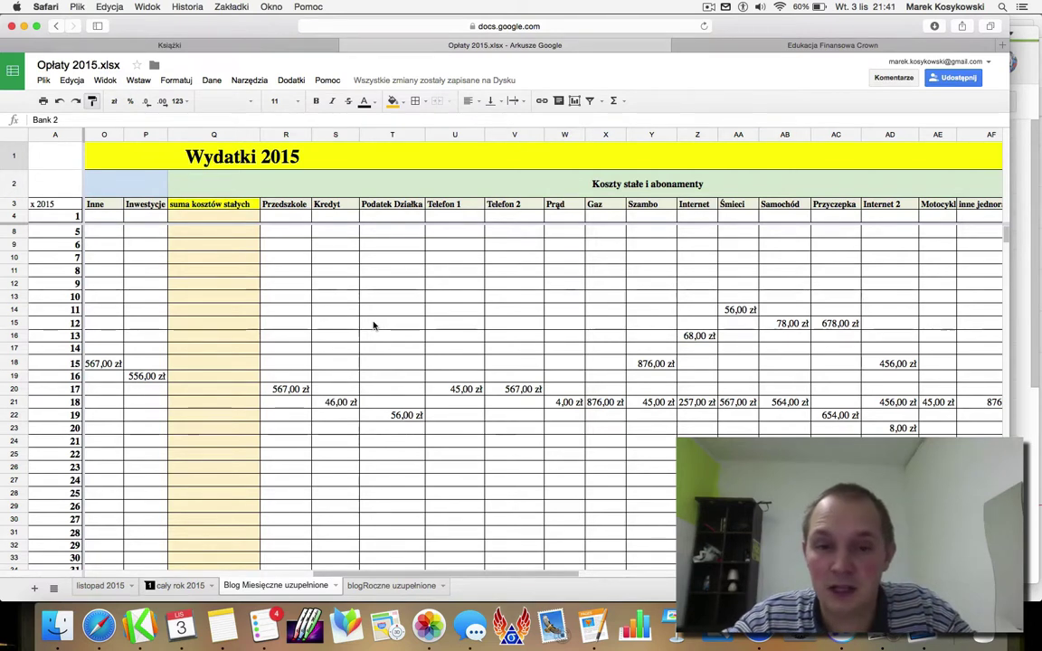
{"action": "left_click", "coordinate": [392, 416]}
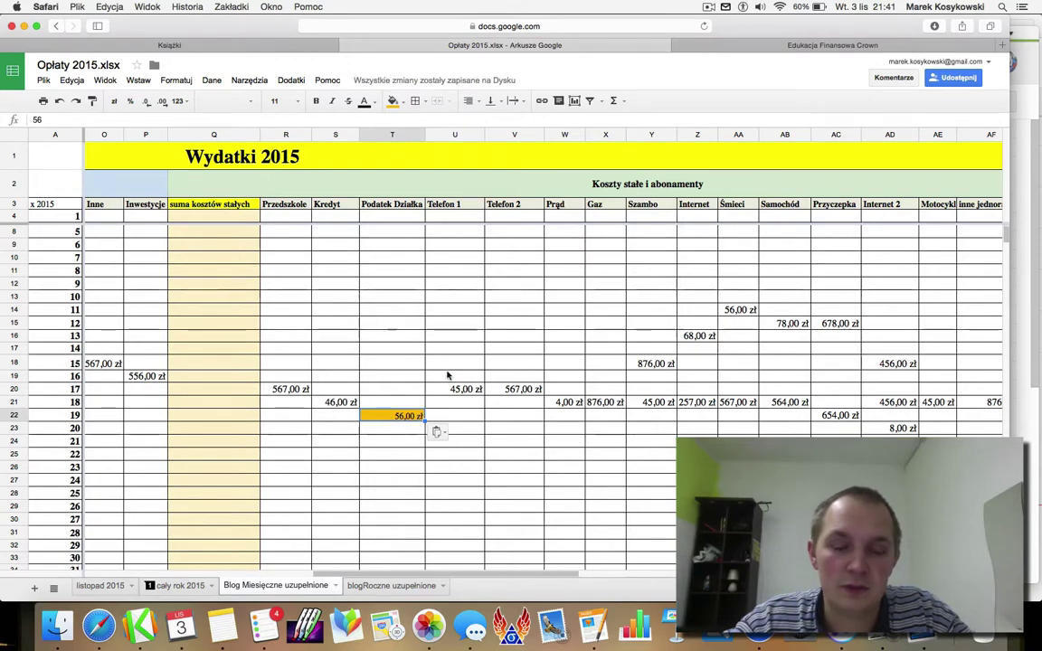
Review the bank colour legend, the colour-marked Podatek Działka payment, and the fixed-cost entries with their sumy row
{"action": "scroll", "coordinate": [447, 375], "scroll_direction": "right", "scroll_amount": 10}
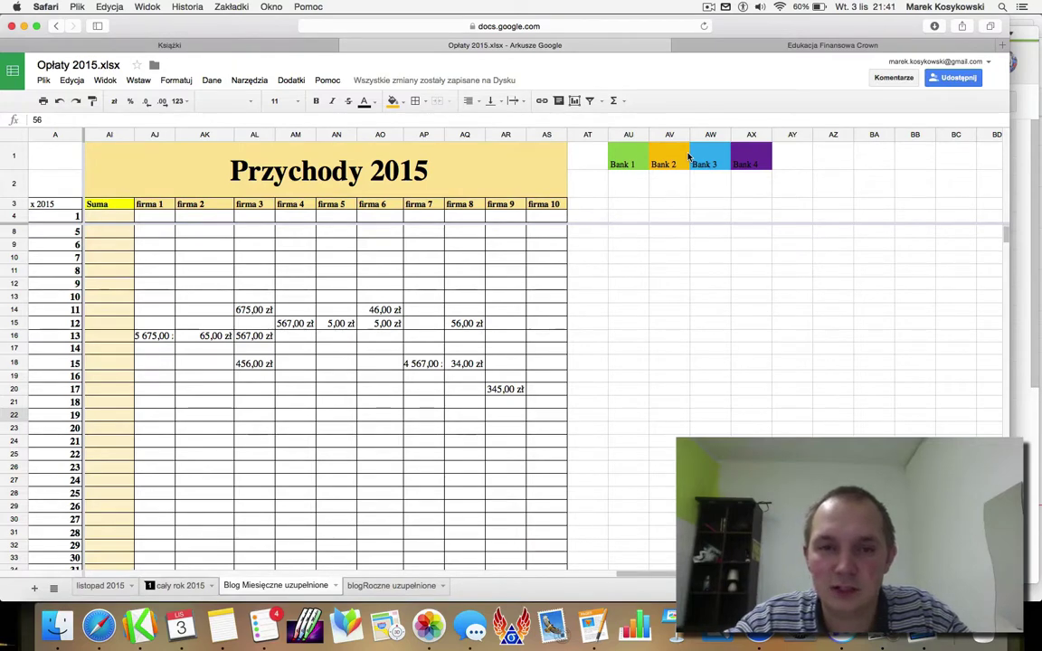
{"action": "type", "text": "56,00 zł"}
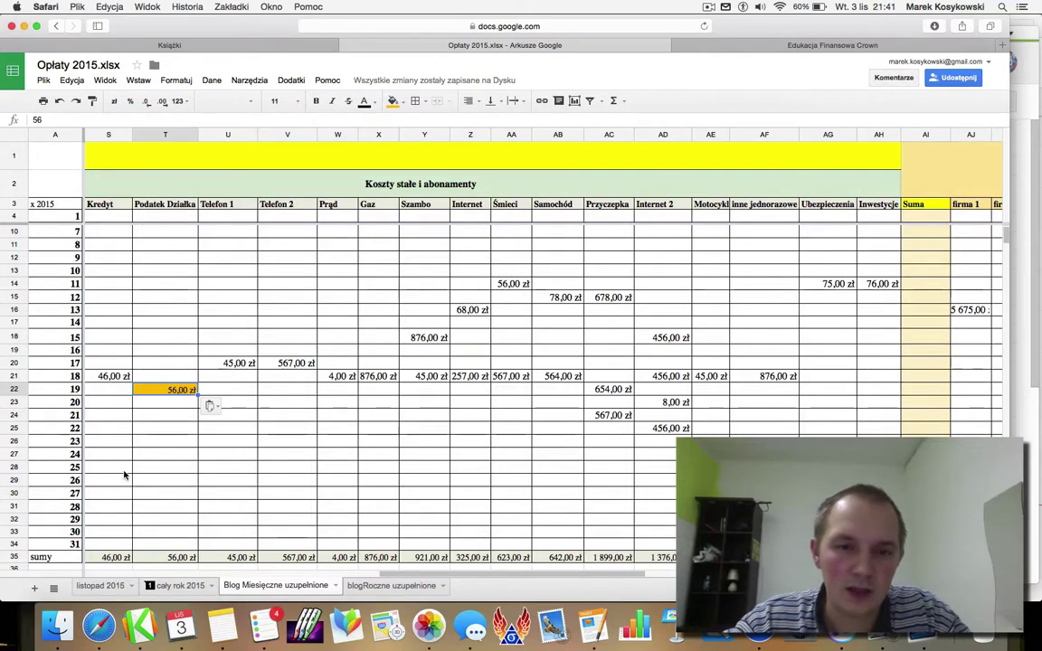
{"action": "scroll", "coordinate": [105, 423], "scroll_direction": "up", "scroll_amount": 3}
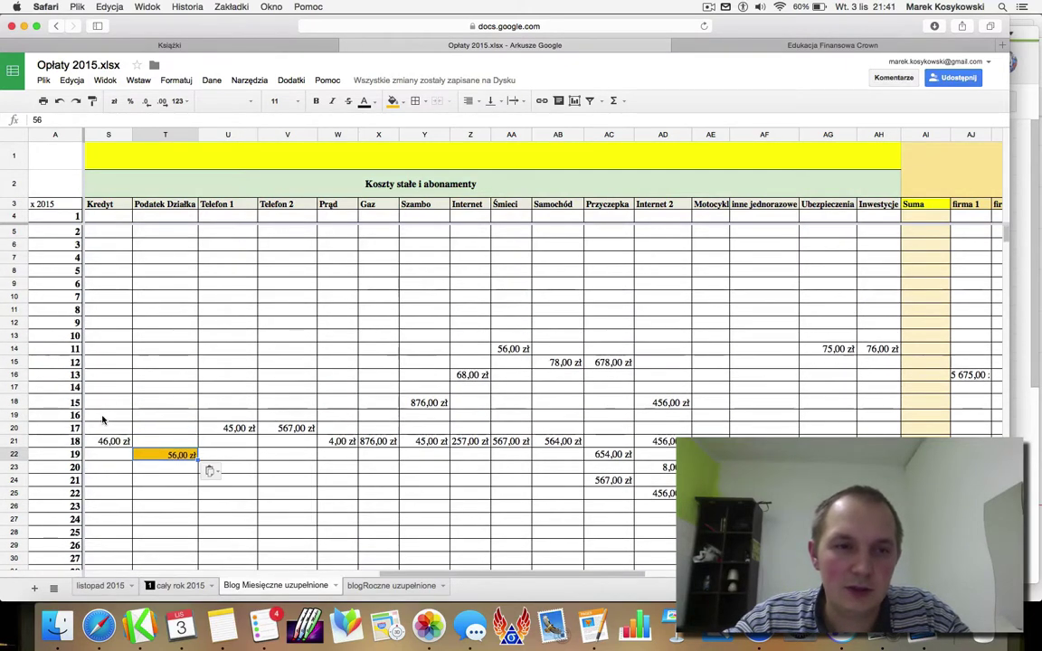
{"action": "scroll", "coordinate": [102, 419], "scroll_direction": "down", "scroll_amount": 4}
{"action": "scroll", "coordinate": [101, 417], "scroll_direction": "left", "scroll_amount": 1}
{"action": "scroll", "coordinate": [101, 417], "scroll_direction": "up", "scroll_amount": 4}
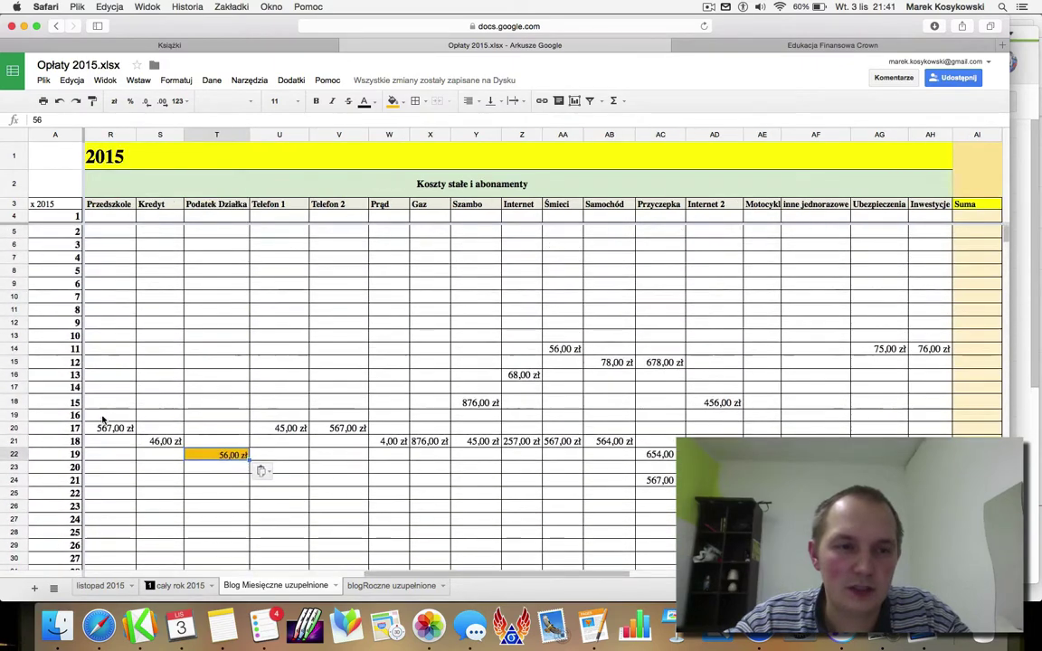
{"action": "scroll", "coordinate": [100, 417], "scroll_direction": "down", "scroll_amount": 4}
{"action": "scroll", "coordinate": [99, 417], "scroll_direction": "up", "scroll_amount": 4}
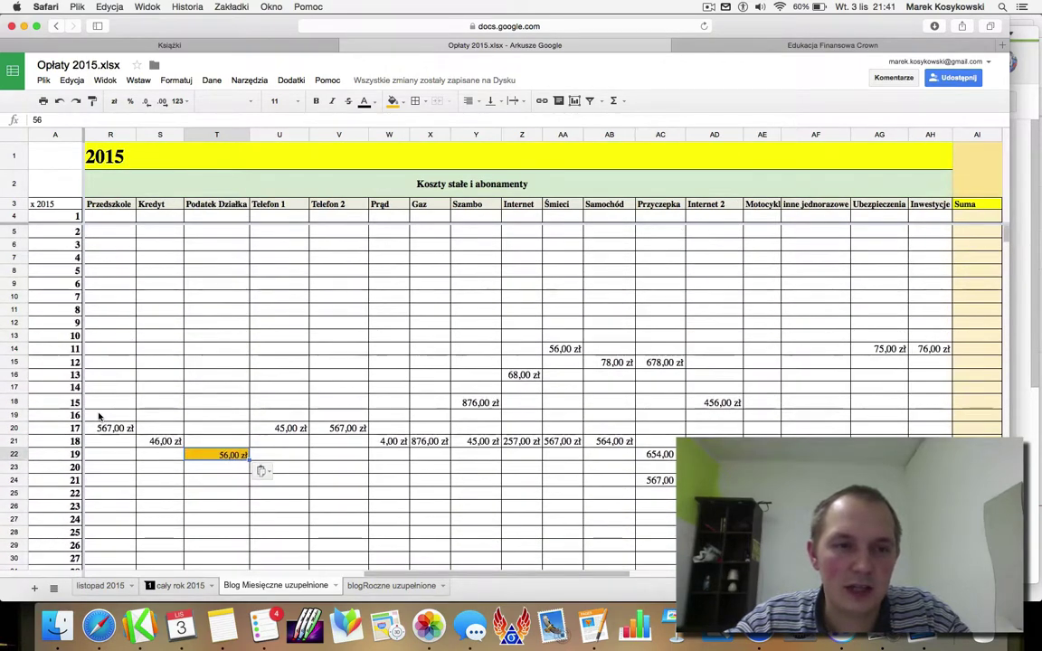
{"action": "scroll", "coordinate": [99, 417], "scroll_direction": "left", "scroll_amount": 5}
{"action": "scroll", "coordinate": [99, 416], "scroll_direction": "right", "scroll_amount": 5}
{"action": "scroll", "coordinate": [99, 416], "scroll_direction": "left", "scroll_amount": 5}
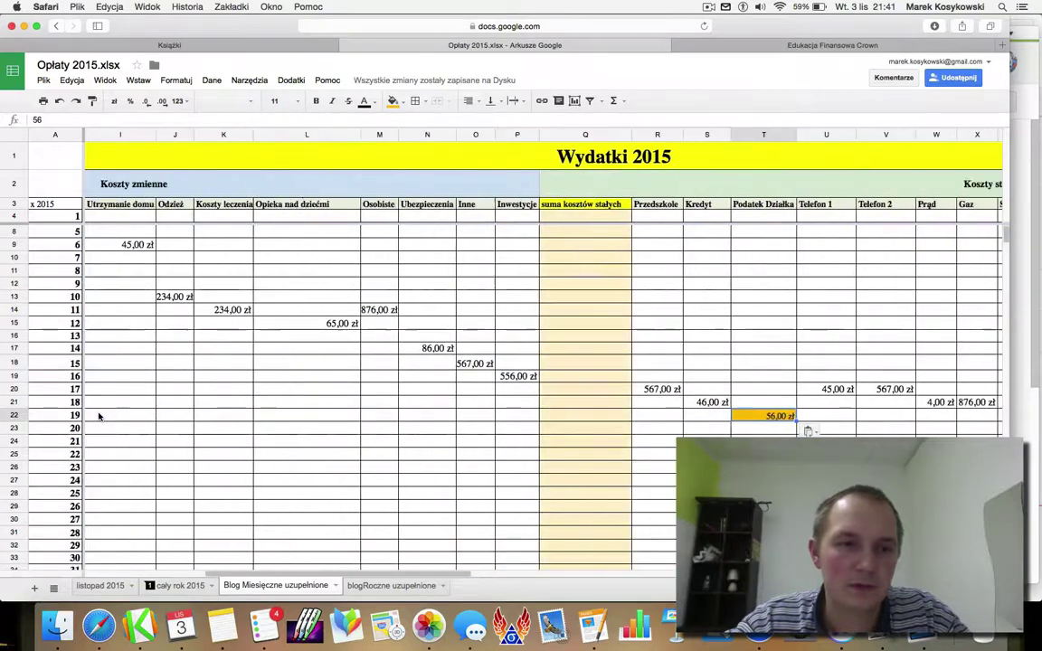
{"action": "scroll", "coordinate": [99, 416], "scroll_direction": "right", "scroll_amount": 5}
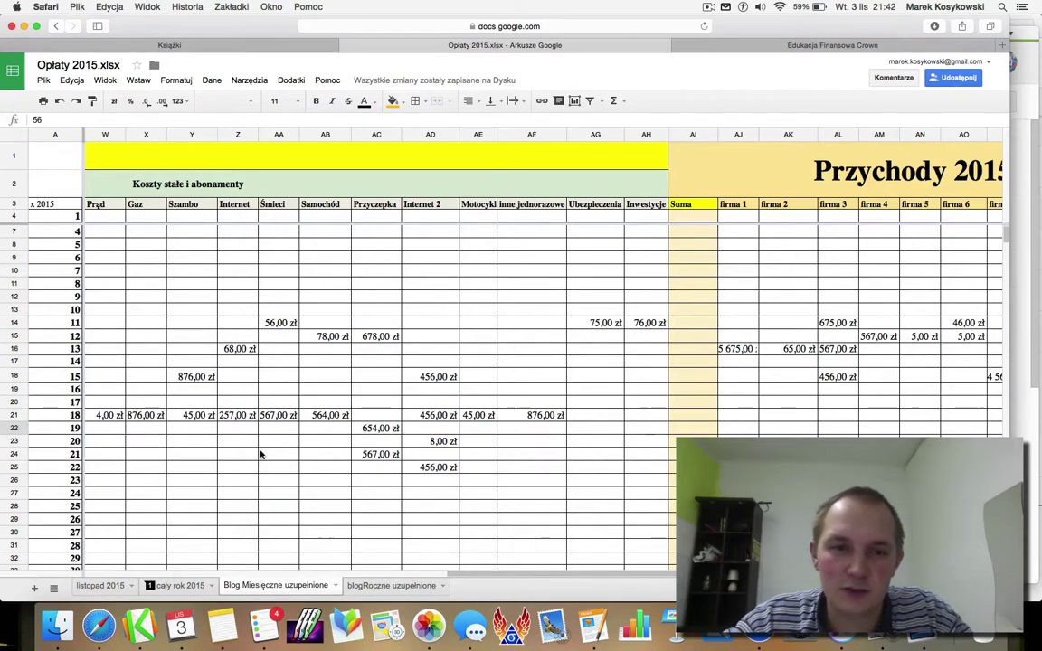
Check the income entries and the sumy and pozostało rows beneath the variable-cost columns
{"action": "scroll", "coordinate": [260, 453], "scroll_direction": "right", "scroll_amount": 10}
{"action": "scroll", "coordinate": [261, 454], "scroll_direction": "left", "scroll_amount": 2}
{"action": "scroll", "coordinate": [260, 453], "scroll_direction": "left", "scroll_amount": 15}
{"action": "scroll", "coordinate": [260, 453], "scroll_direction": "down", "scroll_amount": 7}
{"action": "scroll", "coordinate": [261, 454], "scroll_direction": "up", "scroll_amount": 7}
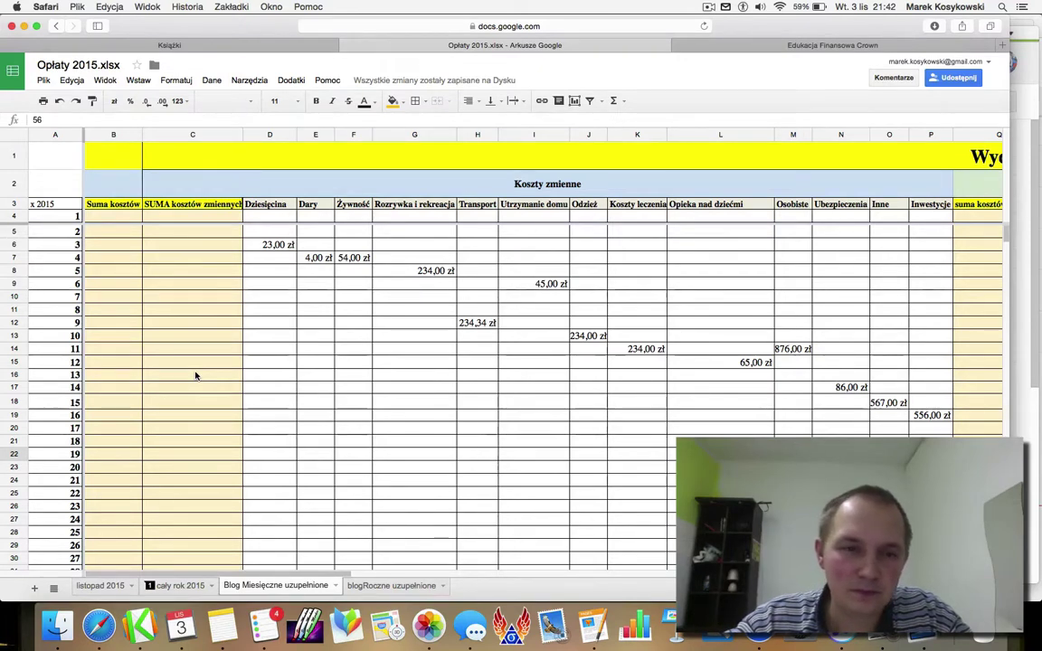
{"action": "scroll", "coordinate": [196, 375], "scroll_direction": "down", "scroll_amount": 5}
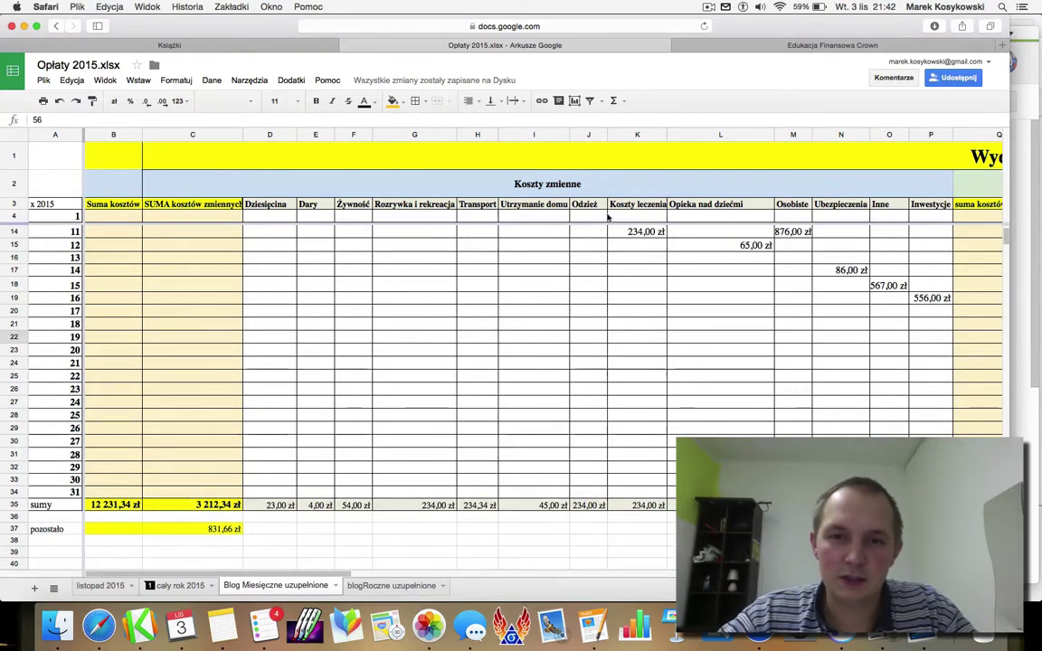
{"action": "scroll", "coordinate": [687, 271], "scroll_direction": "up", "scroll_amount": 5}
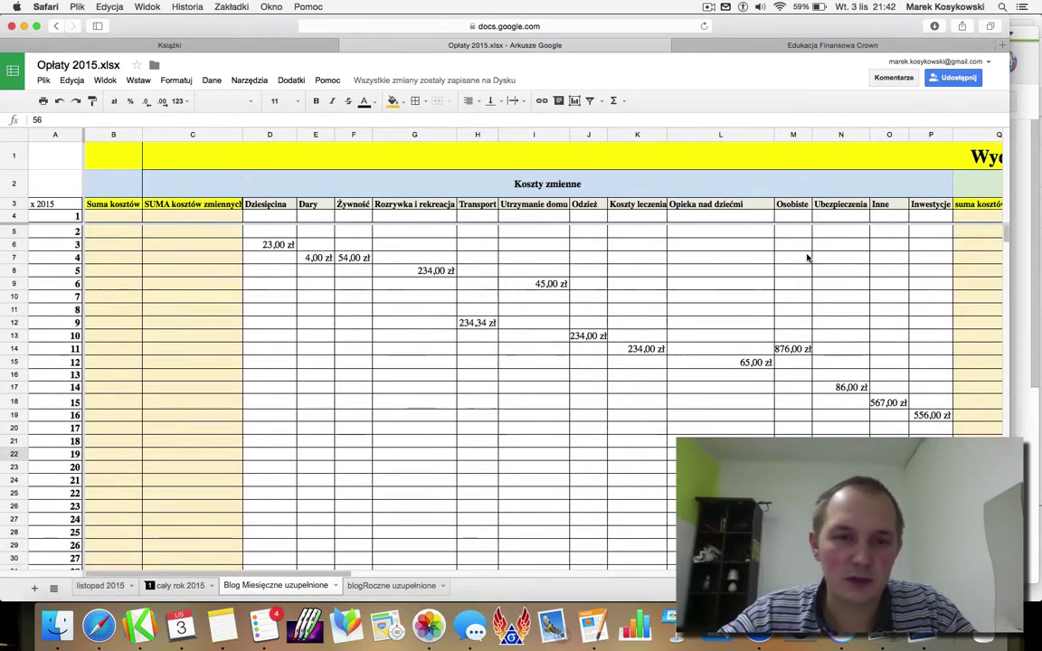
Examine the monthly income total in the sumy row under Przychody 2015 and compare it with the total costs
{"action": "scroll", "coordinate": [808, 257], "scroll_direction": "right", "scroll_amount": 15}
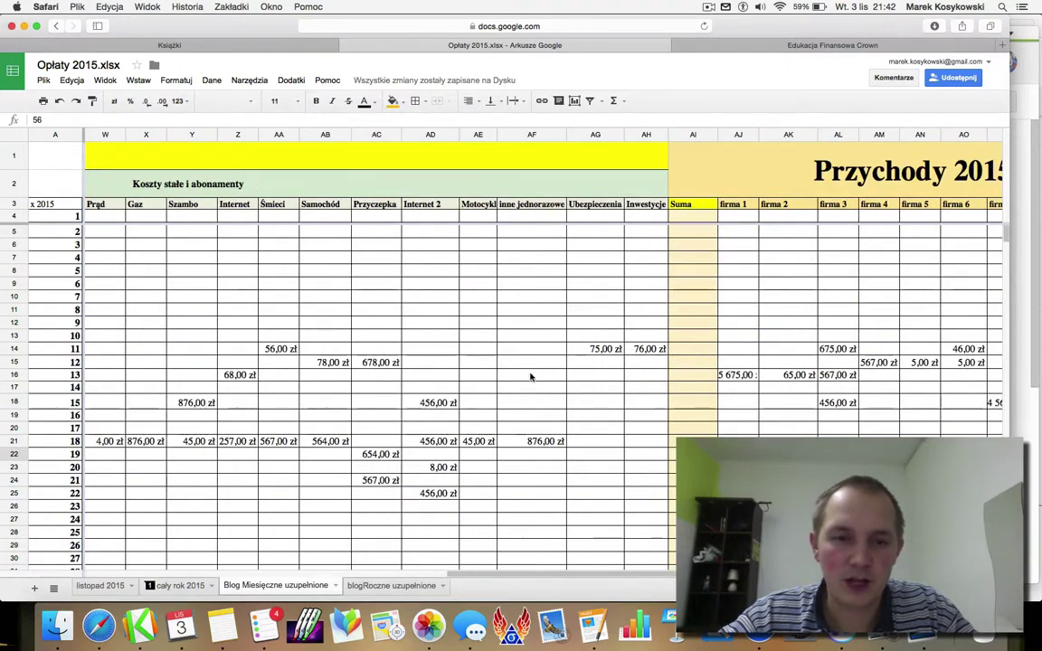
{"action": "scroll", "coordinate": [517, 384], "scroll_direction": "down", "scroll_amount": 4}
{"action": "scroll", "coordinate": [517, 384], "scroll_direction": "right", "scroll_amount": 2}
{"action": "scroll", "coordinate": [516, 383], "scroll_direction": "up", "scroll_amount": 1}
{"action": "scroll", "coordinate": [516, 384], "scroll_direction": "right", "scroll_amount": 4}
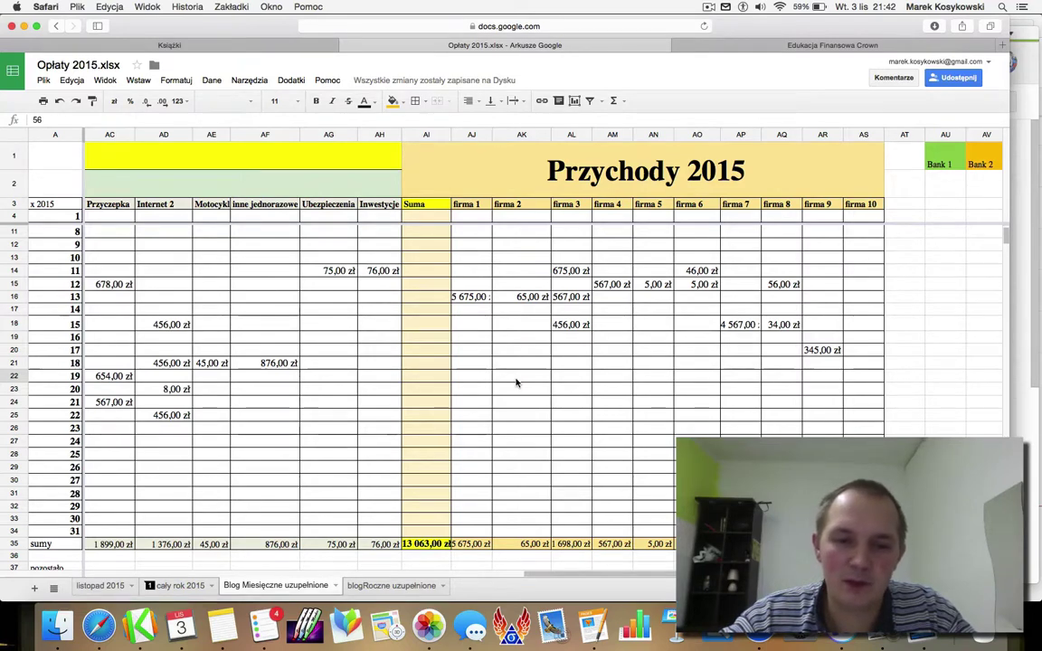
{"action": "scroll", "coordinate": [516, 383], "scroll_direction": "down", "scroll_amount": 3}
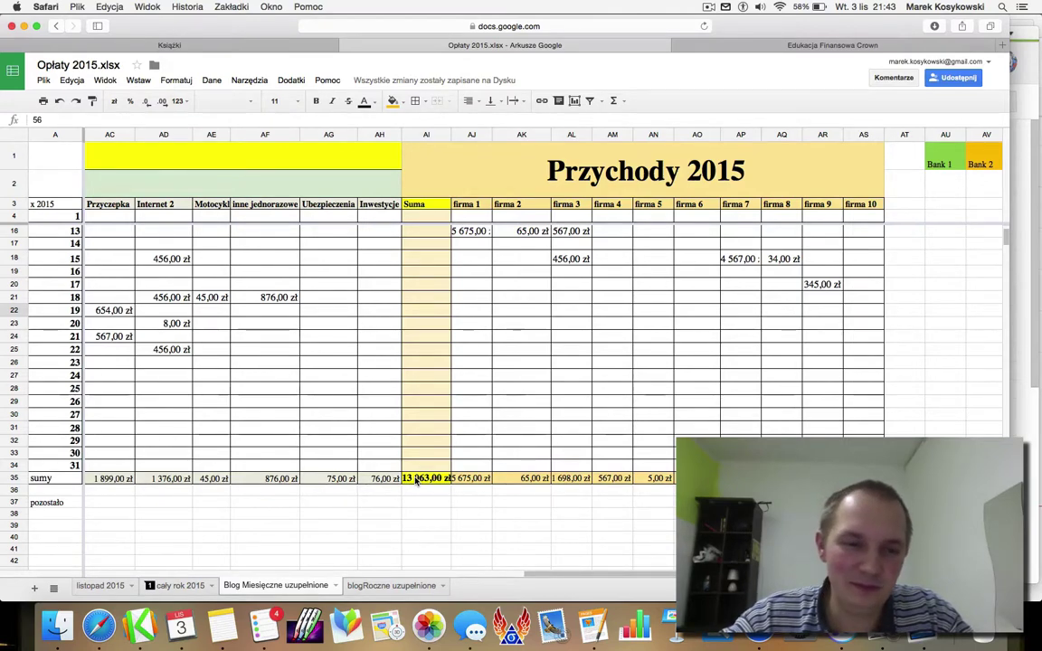
{"action": "scroll", "coordinate": [415, 481], "scroll_direction": "left", "scroll_amount": 15}
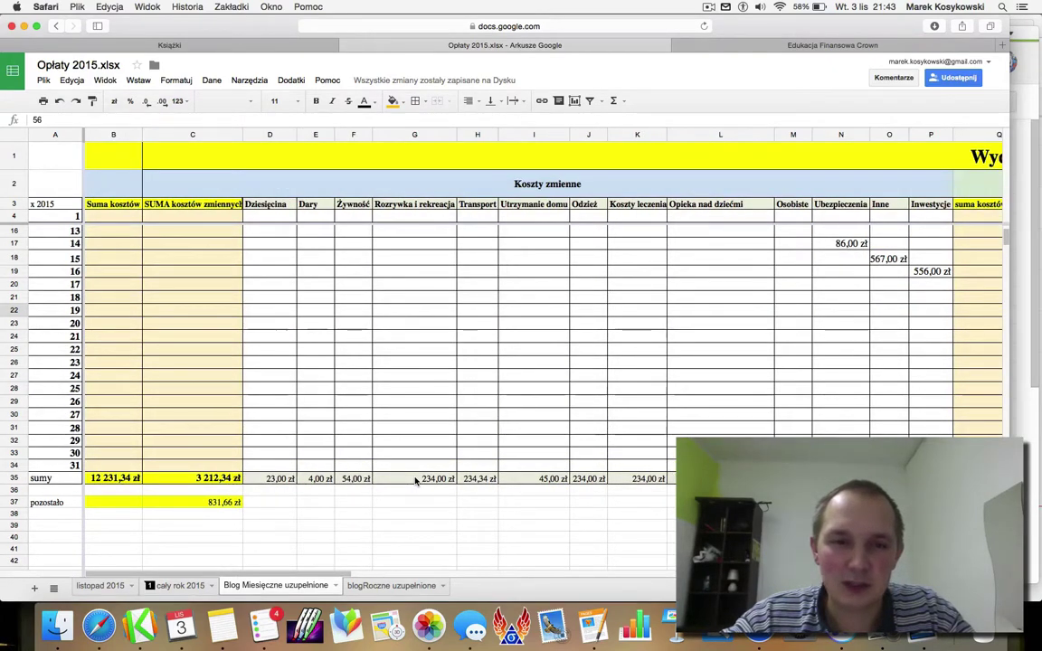
Review the daily entries and sumy row across the variable-cost and fixed-cost columns, along with the pozostało amount
{"action": "scroll", "coordinate": [416, 481], "scroll_direction": "up", "scroll_amount": 5}
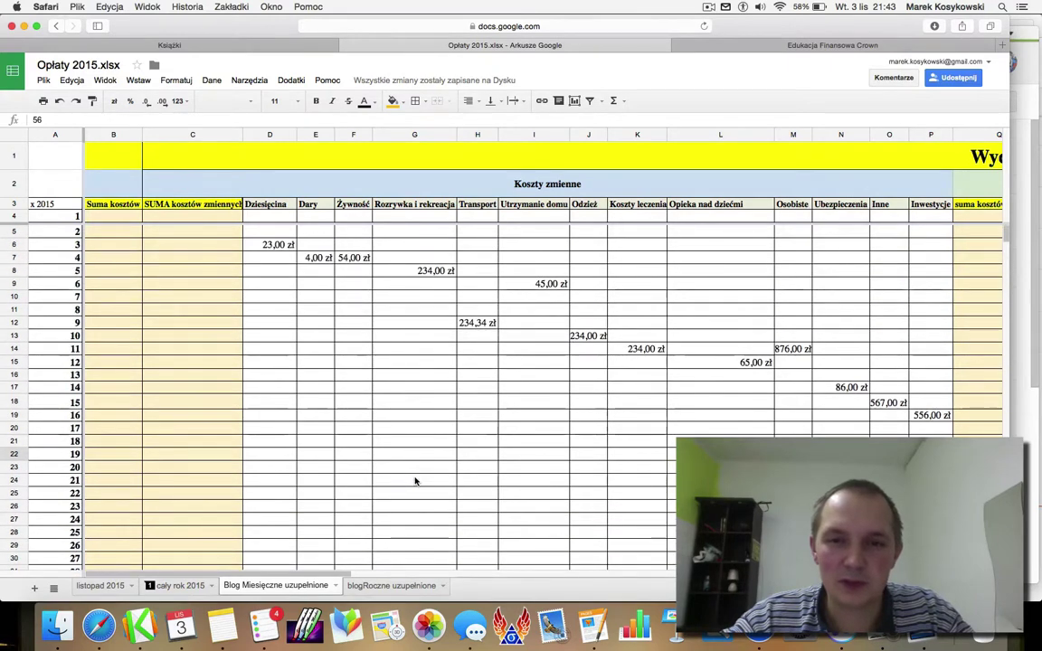
{"action": "scroll", "coordinate": [416, 481], "scroll_direction": "down", "scroll_amount": 4}
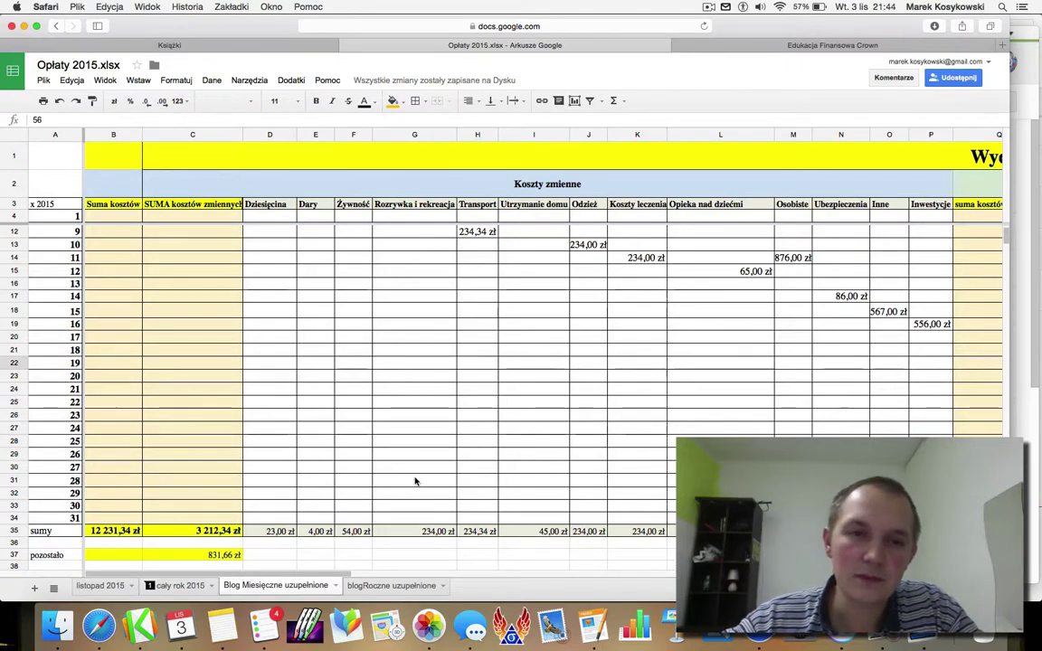
{"action": "scroll", "coordinate": [415, 482], "scroll_direction": "right", "scroll_amount": 5}
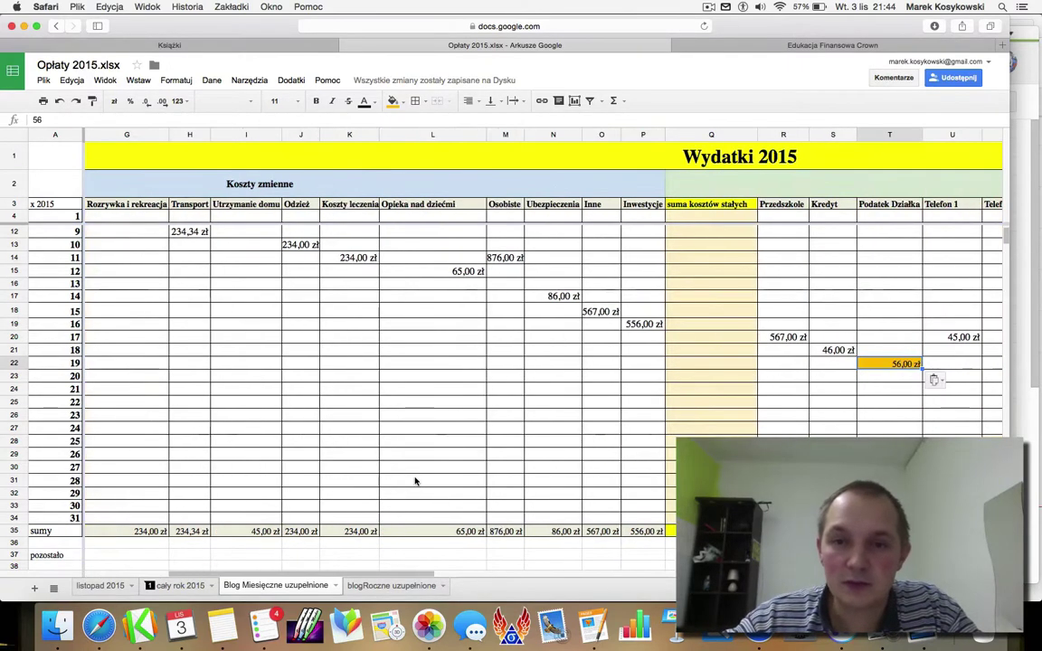
{"action": "scroll", "coordinate": [415, 482], "scroll_direction": "right", "scroll_amount": 8}
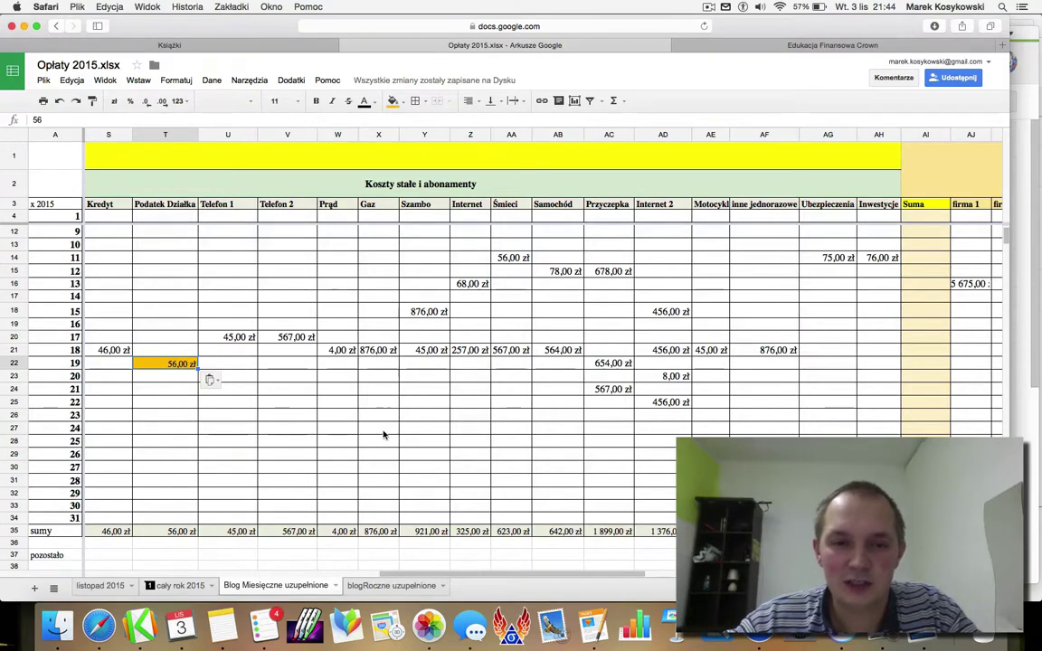
{"action": "scroll", "coordinate": [391, 437], "scroll_direction": "left", "scroll_amount": 10}
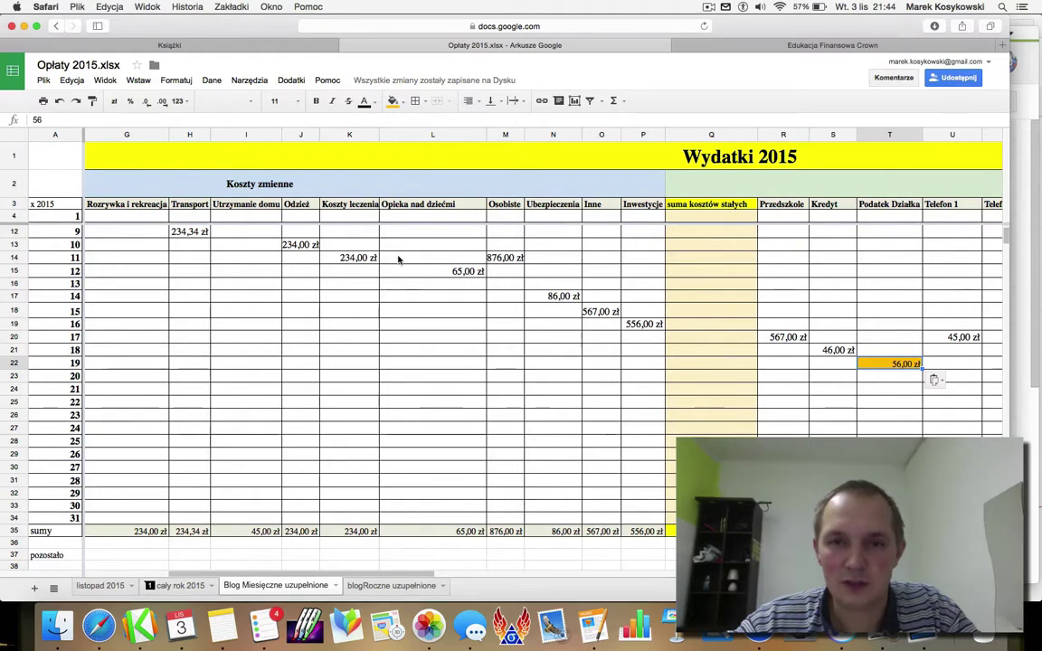
{"action": "scroll", "coordinate": [398, 260], "scroll_direction": "right", "scroll_amount": 10}
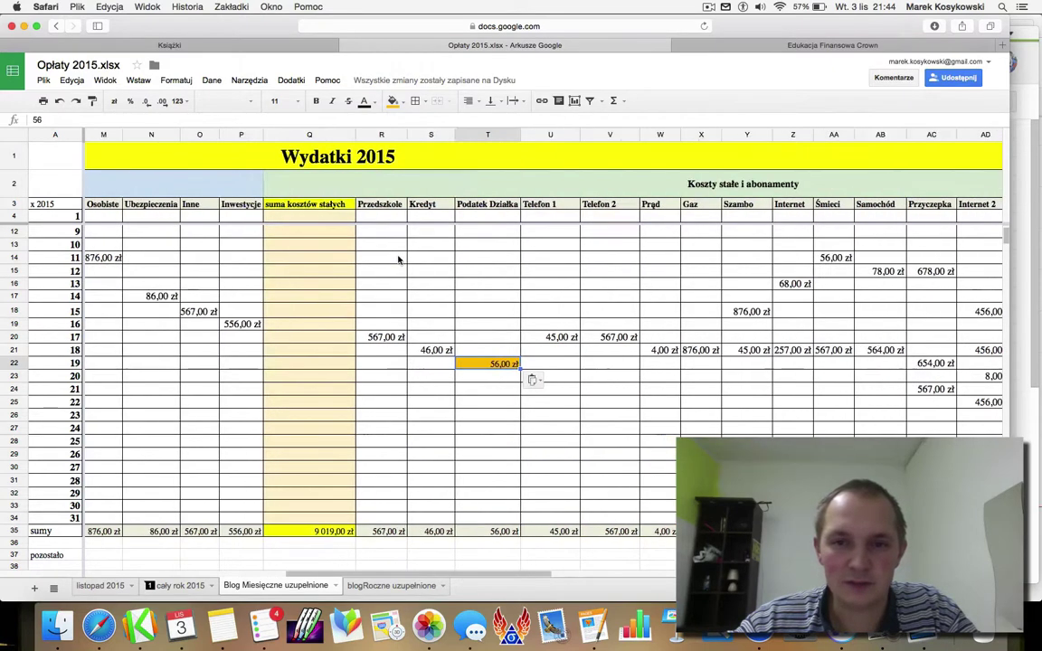
{"action": "scroll", "coordinate": [398, 259], "scroll_direction": "right", "scroll_amount": 10}
{"action": "scroll", "coordinate": [398, 260], "scroll_direction": "down", "scroll_amount": 5}
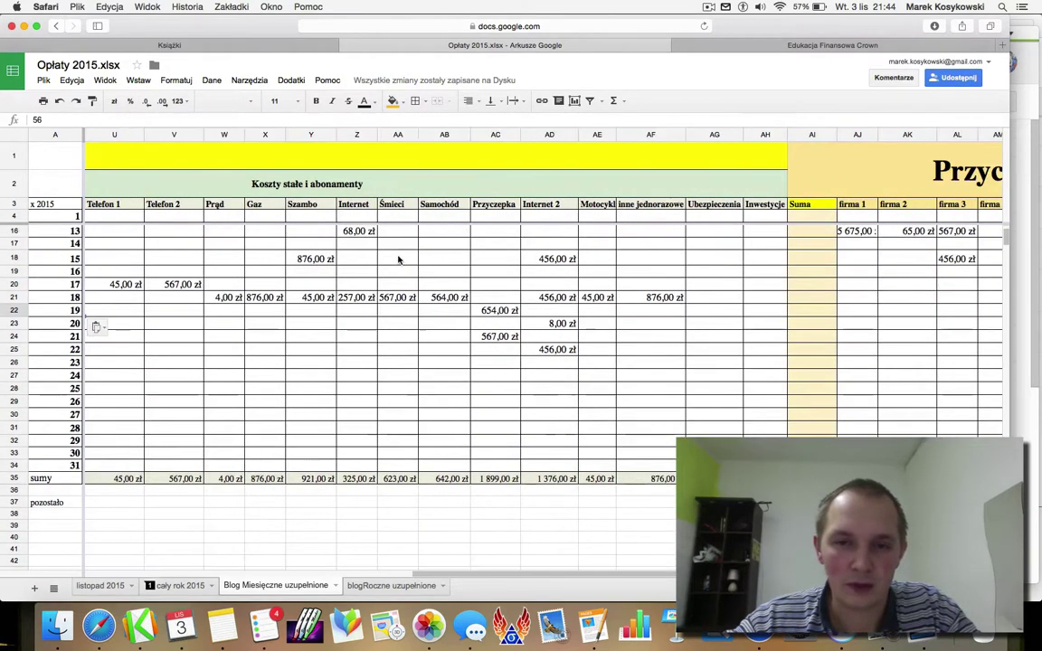
{"action": "scroll", "coordinate": [398, 259], "scroll_direction": "left", "scroll_amount": 10}
{"action": "scroll", "coordinate": [398, 260], "scroll_direction": "left", "scroll_amount": 10}
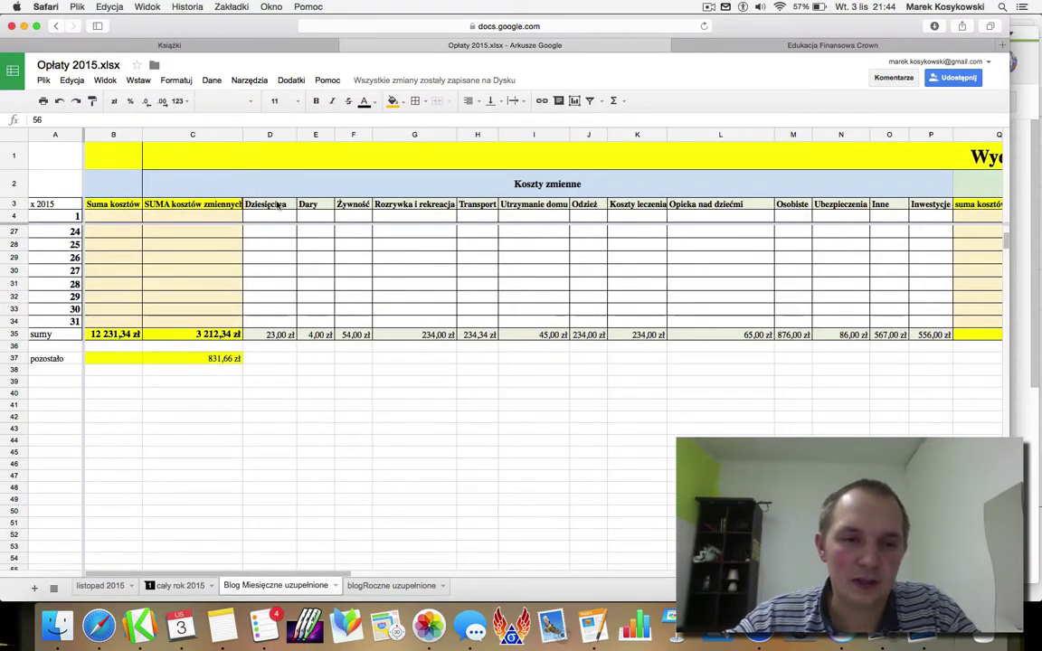
{"action": "scroll", "coordinate": [278, 245], "scroll_direction": "up", "scroll_amount": 8}
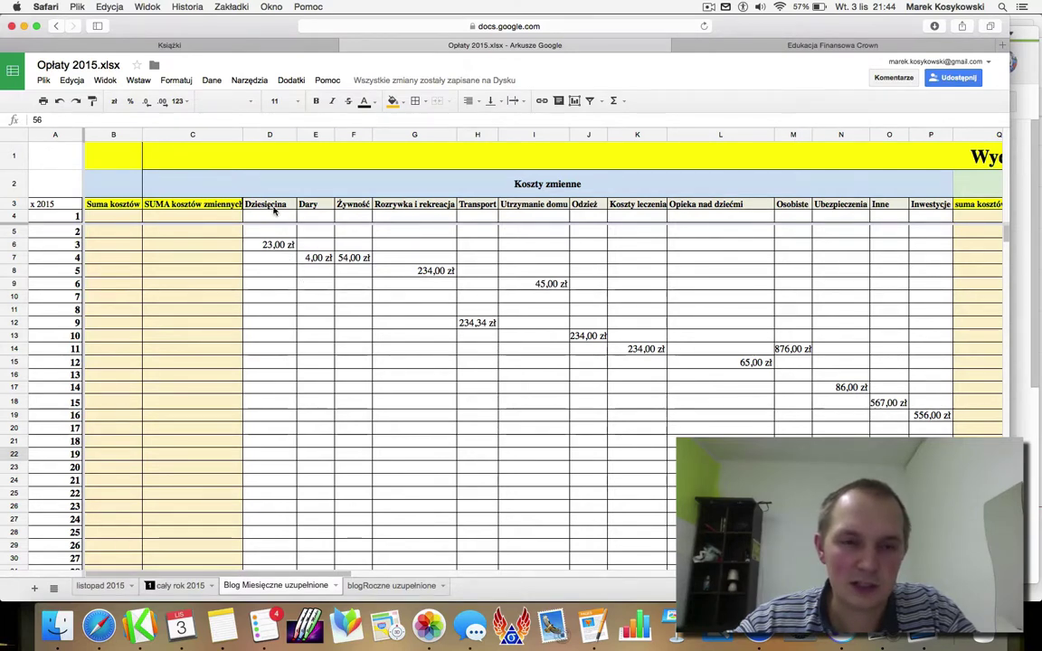
{"action": "scroll", "coordinate": [262, 375], "scroll_direction": "down", "scroll_amount": 6}
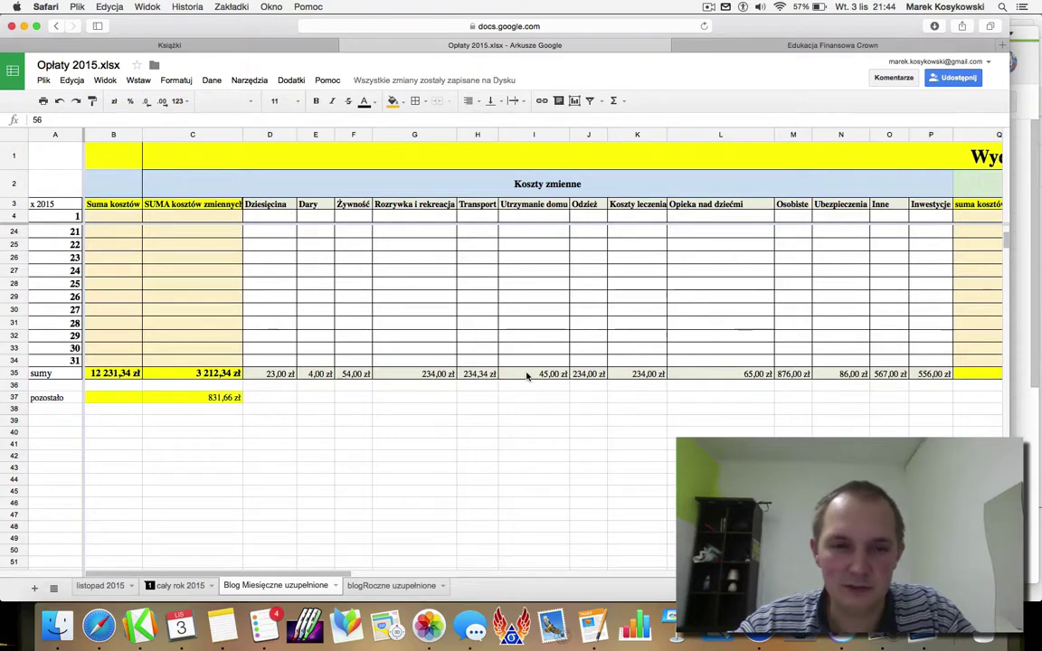
Enter an expense of 754 under Rozrywka i rekreacja for day 29
{"action": "scroll", "coordinate": [527, 377], "scroll_direction": "right", "scroll_amount": 2}
{"action": "scroll", "coordinate": [527, 376], "scroll_direction": "down", "scroll_amount": 1}
{"action": "left_click", "coordinate": [360, 324]}
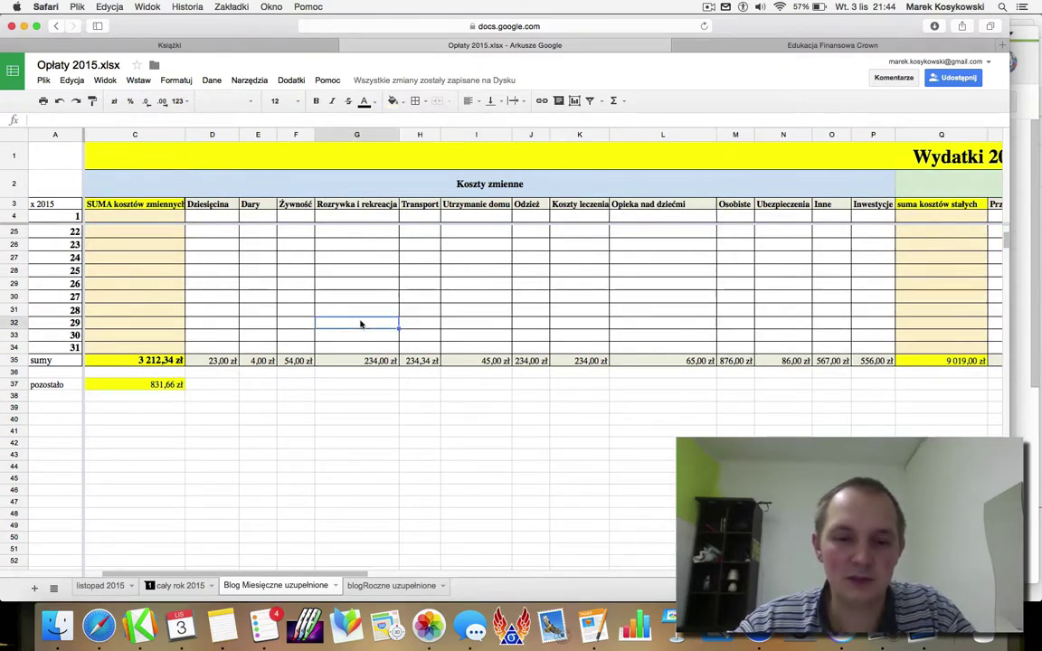
{"action": "type", "text": "754"}
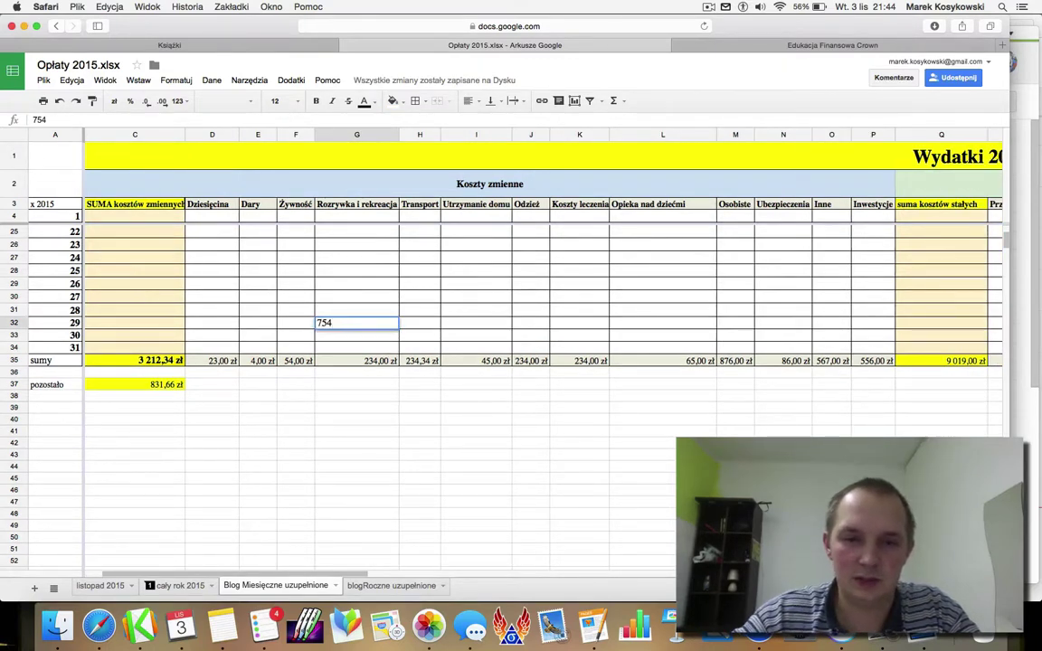
{"action": "key", "text": "Return"}
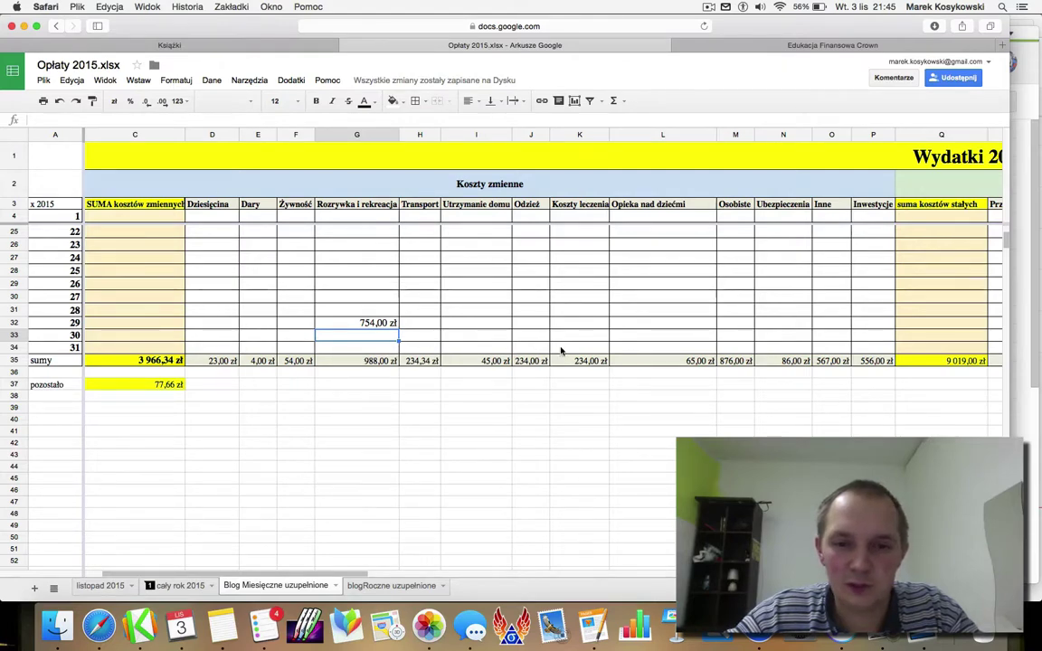
Review the fixed-cost categories and the daily income entries of the firma columns under Przychody 2015
{"action": "scroll", "coordinate": [767, 364], "scroll_direction": "right", "scroll_amount": 5}
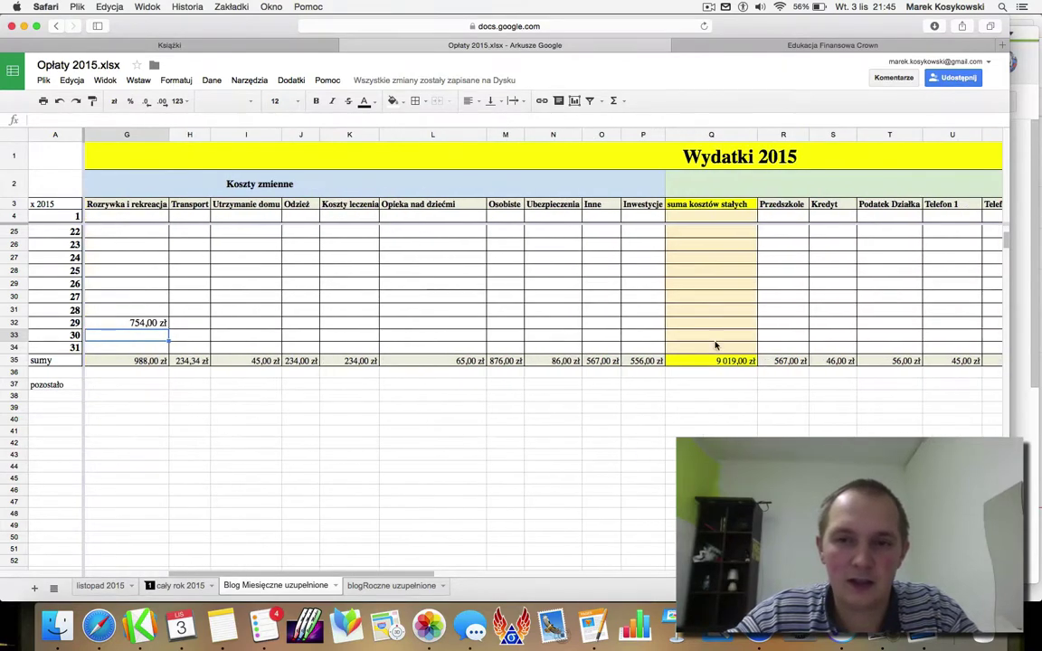
{"action": "scroll", "coordinate": [506, 340], "scroll_direction": "right", "scroll_amount": 10}
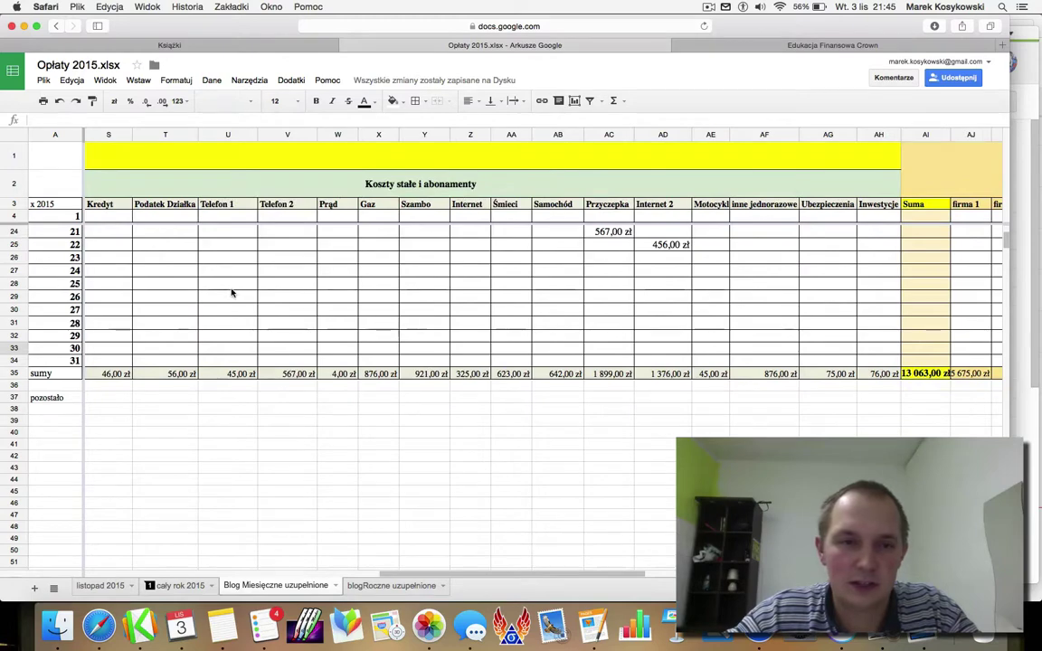
{"action": "scroll", "coordinate": [177, 217], "scroll_direction": "left", "scroll_amount": 10}
{"action": "scroll", "coordinate": [176, 217], "scroll_direction": "up", "scroll_amount": 1}
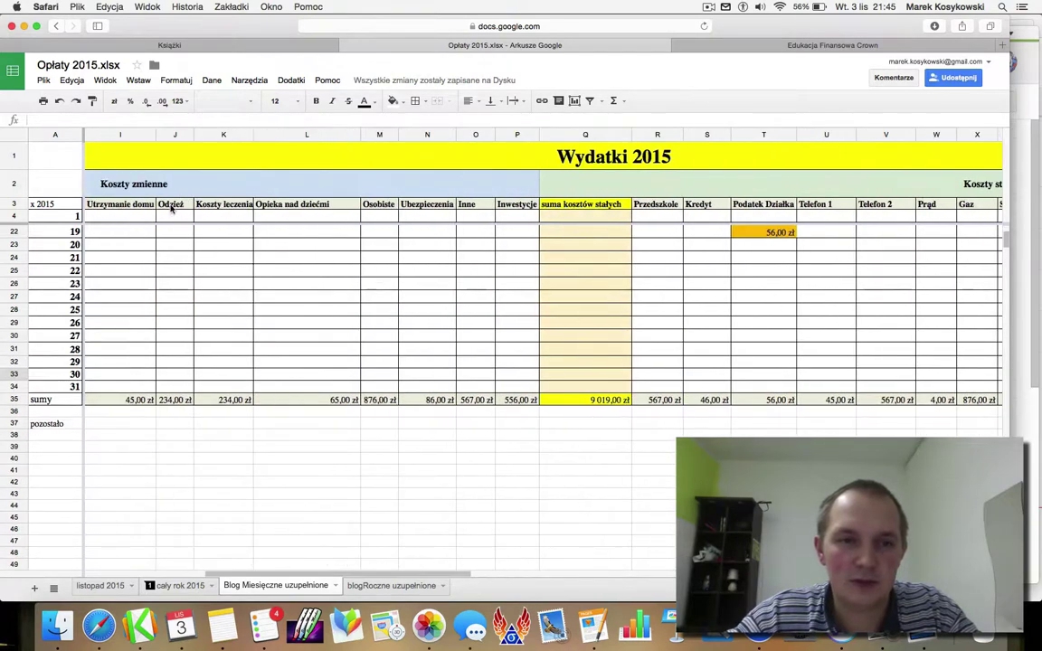
{"action": "scroll", "coordinate": [283, 173], "scroll_direction": "right", "scroll_amount": 8}
{"action": "scroll", "coordinate": [283, 173], "scroll_direction": "up", "scroll_amount": 1}
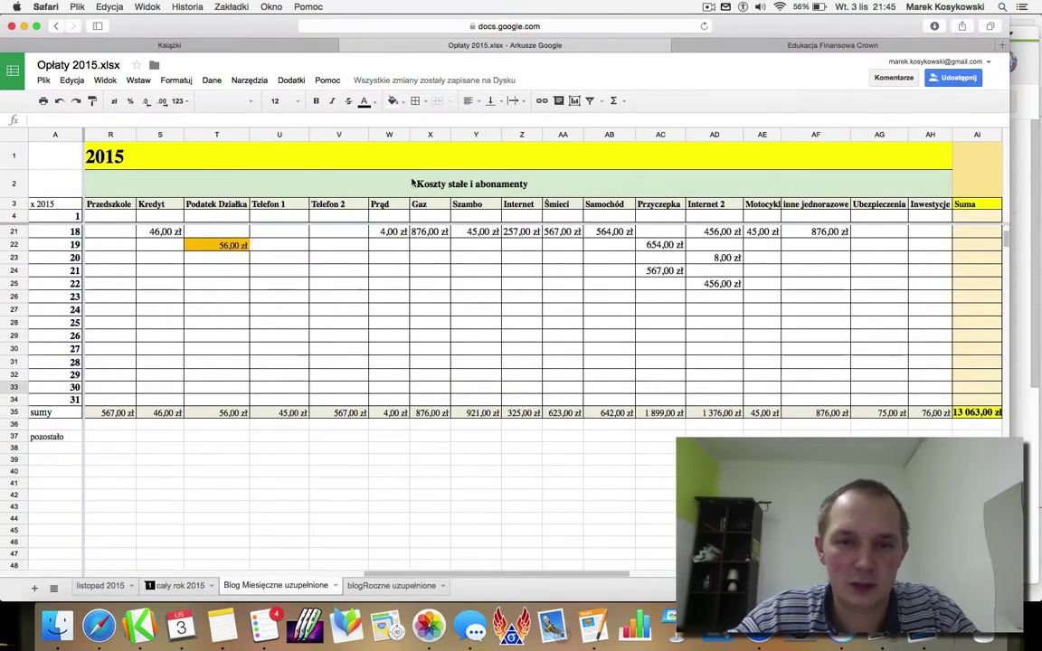
{"action": "scroll", "coordinate": [411, 184], "scroll_direction": "right", "scroll_amount": 10}
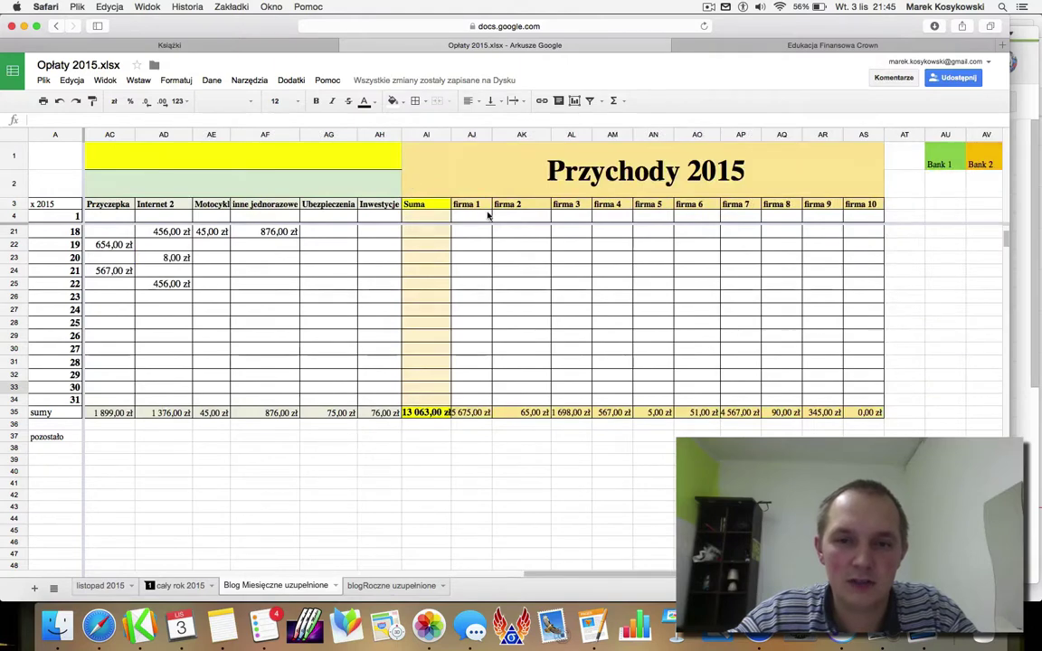
{"action": "scroll", "coordinate": [488, 214], "scroll_direction": "up", "scroll_amount": 2}
{"action": "scroll", "coordinate": [488, 214], "scroll_direction": "up", "scroll_amount": 5}
{"action": "scroll", "coordinate": [543, 272], "scroll_direction": "left", "scroll_amount": 1}
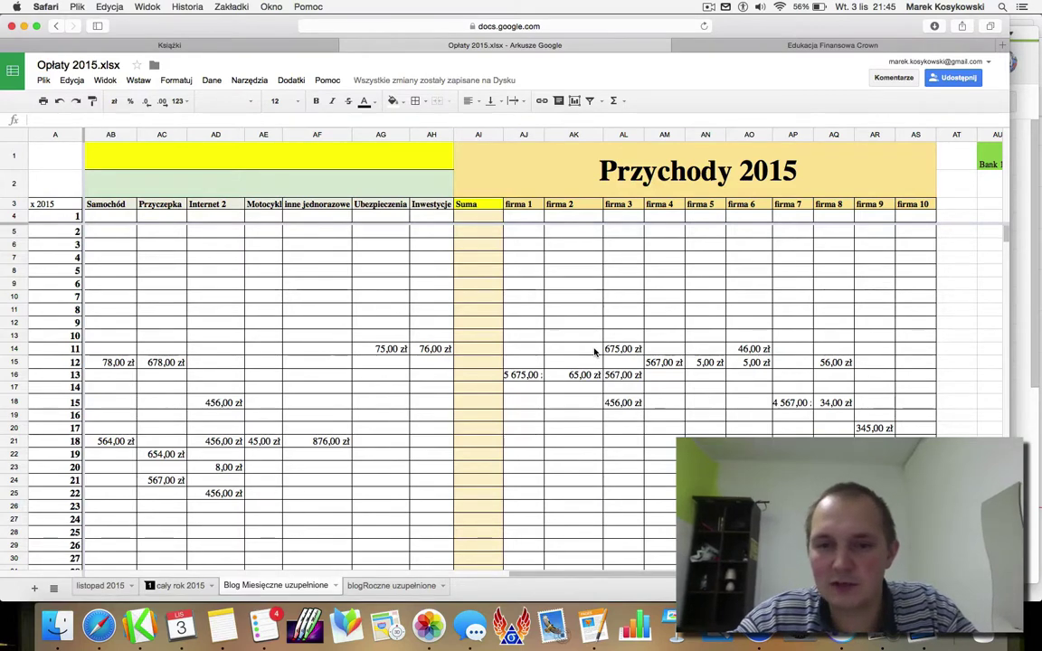
{"action": "scroll", "coordinate": [594, 351], "scroll_direction": "down", "scroll_amount": 2}
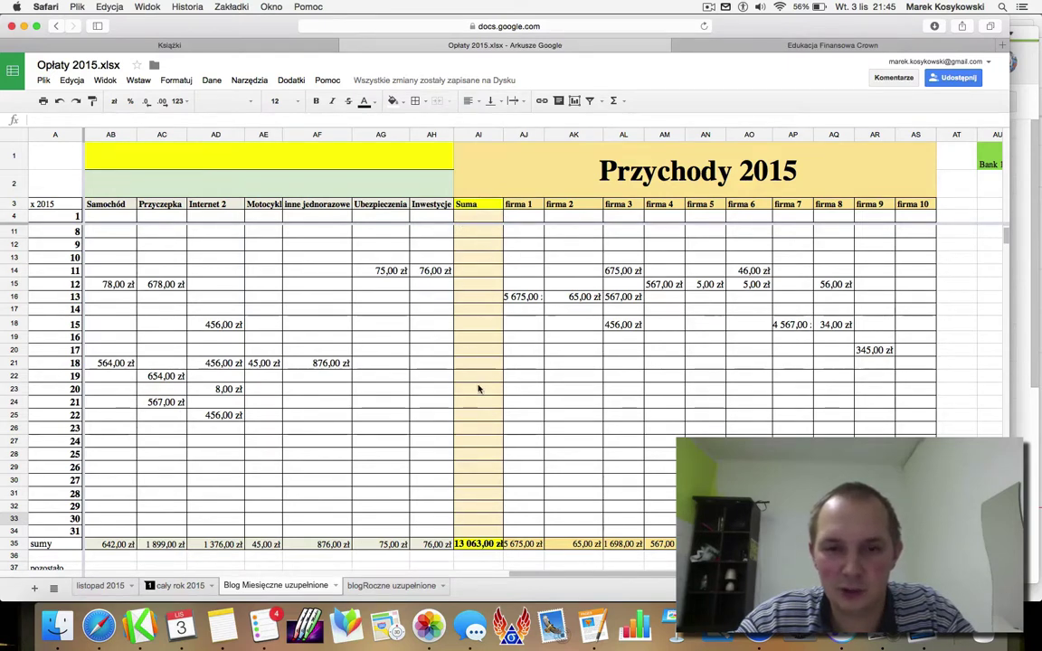
Examine the sumy row from the suma kosztów stałych column through the individual fixed costs to the firma income columns
{"action": "scroll", "coordinate": [476, 416], "scroll_direction": "left", "scroll_amount": 5}
{"action": "scroll", "coordinate": [477, 419], "scroll_direction": "left", "scroll_amount": 10}
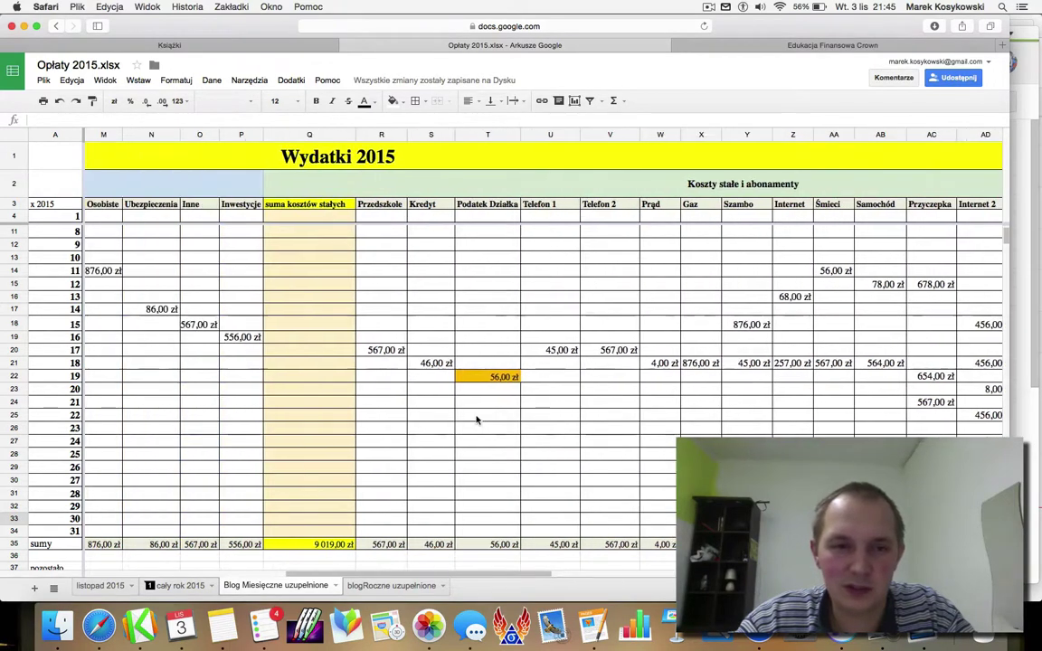
{"action": "scroll", "coordinate": [296, 436], "scroll_direction": "down", "scroll_amount": 5}
{"action": "scroll", "coordinate": [296, 436], "scroll_direction": "left", "scroll_amount": 2}
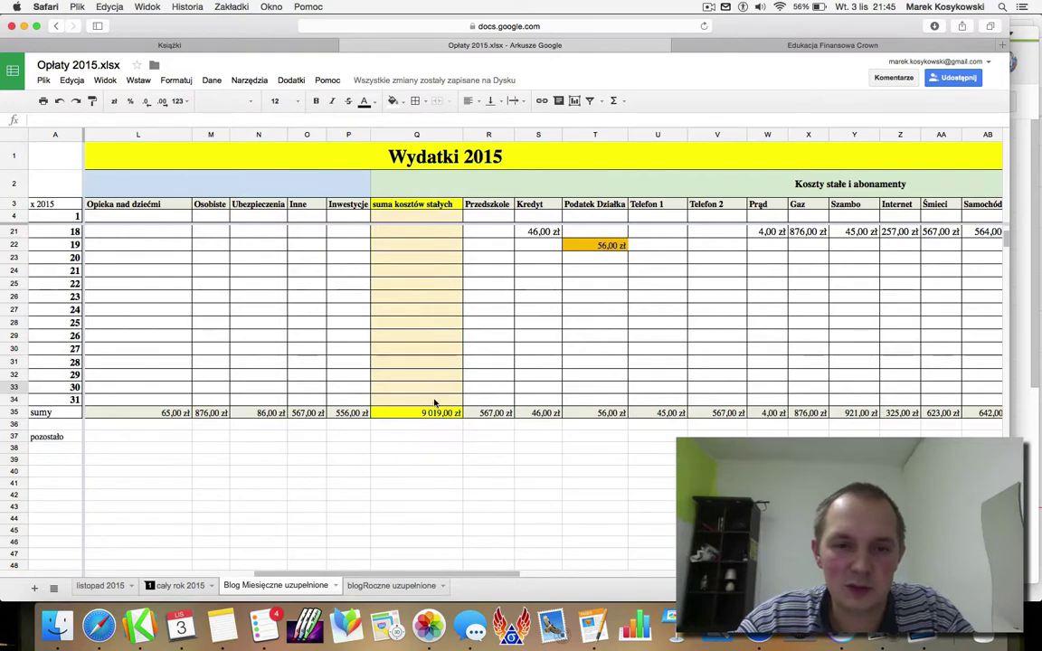
{"action": "scroll", "coordinate": [547, 423], "scroll_direction": "right", "scroll_amount": 4}
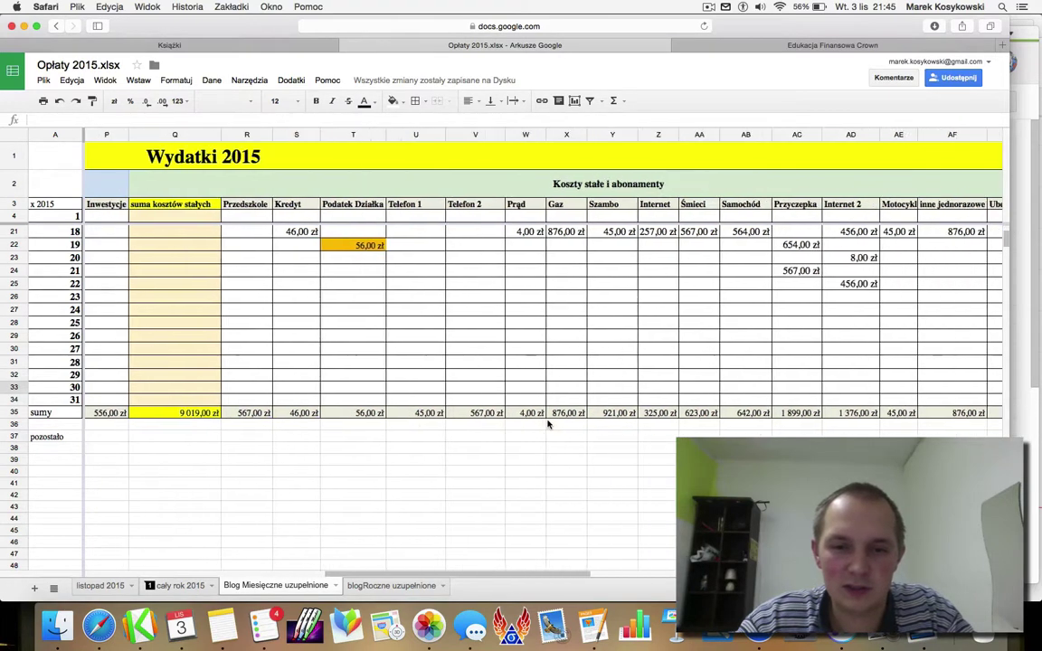
{"action": "scroll", "coordinate": [694, 409], "scroll_direction": "right", "scroll_amount": 6}
{"action": "scroll", "coordinate": [694, 409], "scroll_direction": "right", "scroll_amount": 2}
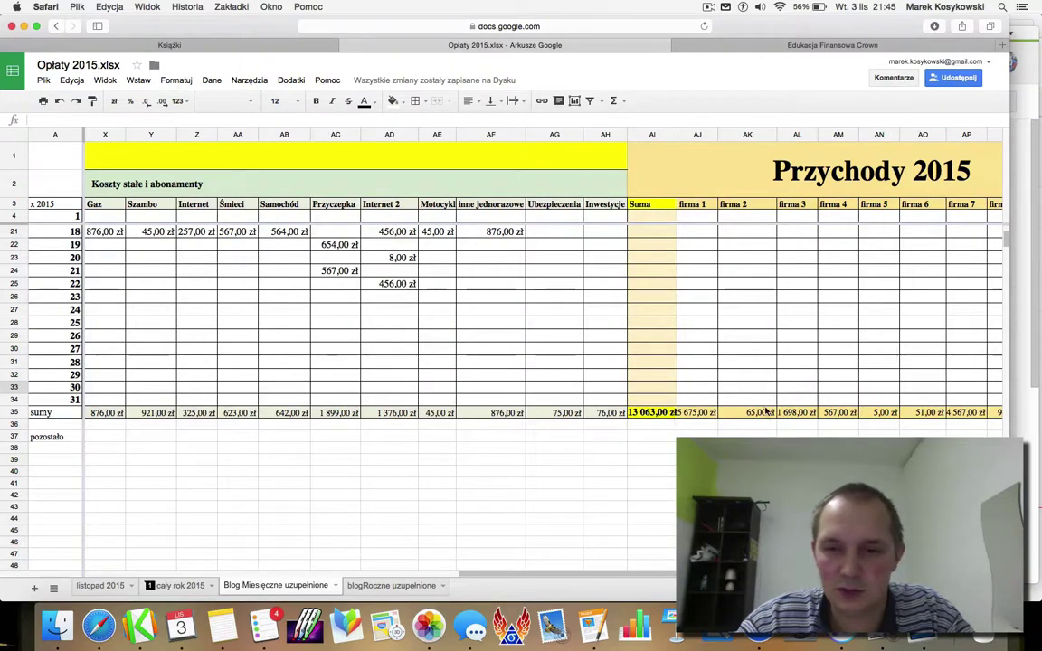
{"action": "scroll", "coordinate": [669, 418], "scroll_direction": "right", "scroll_amount": 4}
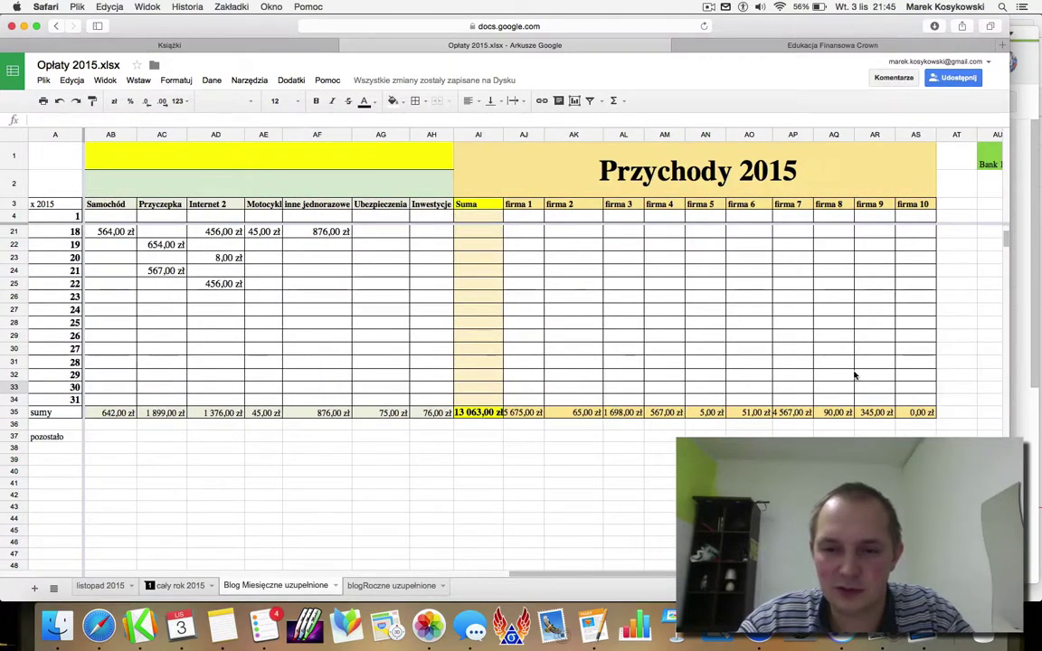
Compare the Suma kosztów total and the pozostało amount with the income Suma under Przychody 2015
{"action": "scroll", "coordinate": [407, 408], "scroll_direction": "left", "scroll_amount": 20}
{"action": "scroll", "coordinate": [408, 409], "scroll_direction": "down", "scroll_amount": 1}
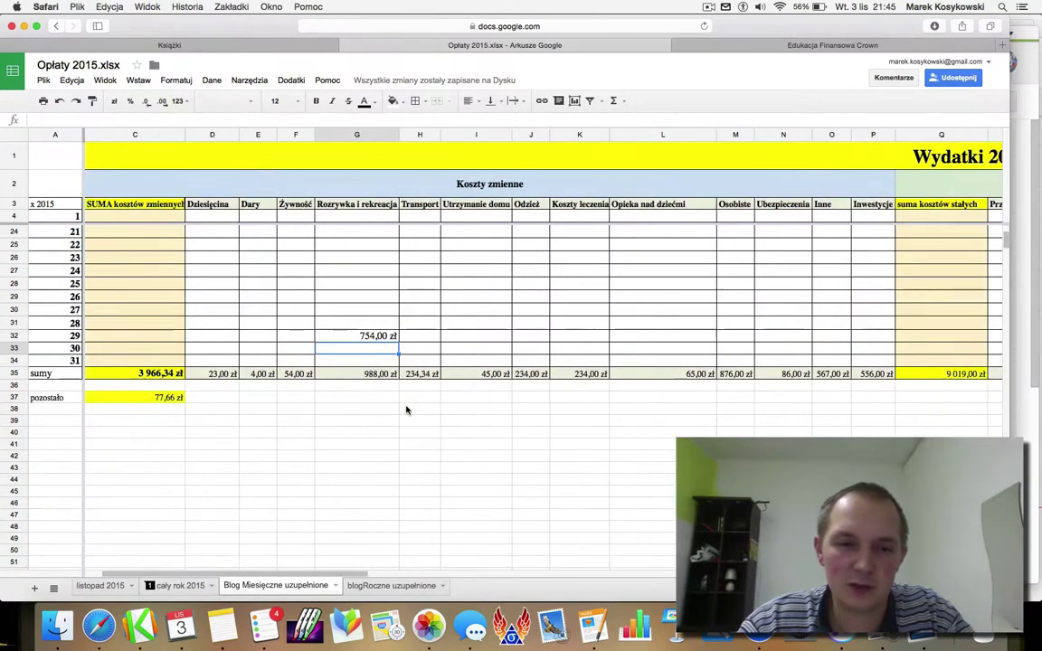
{"action": "scroll", "coordinate": [407, 410], "scroll_direction": "left", "scroll_amount": 1}
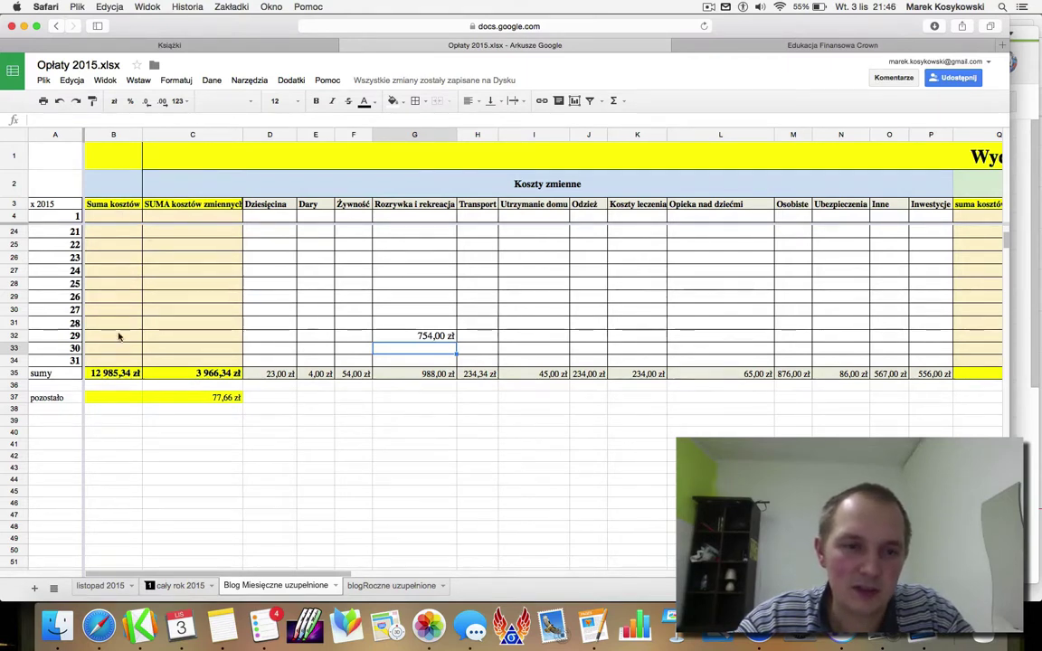
{"action": "scroll", "coordinate": [119, 338], "scroll_direction": "up", "scroll_amount": 1}
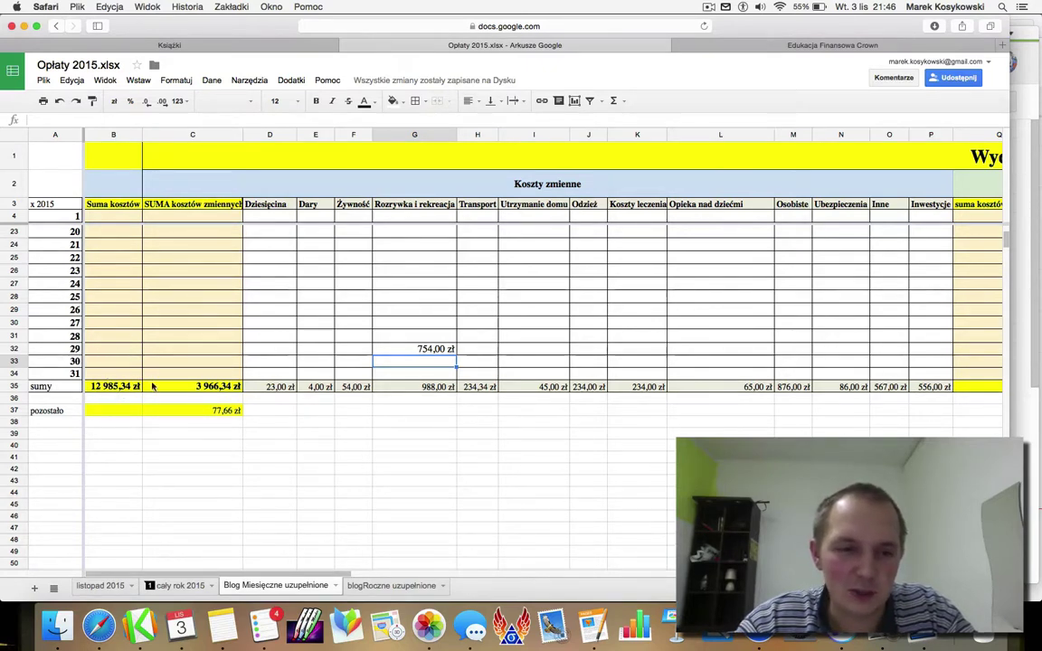
{"action": "scroll", "coordinate": [301, 361], "scroll_direction": "right", "scroll_amount": 10}
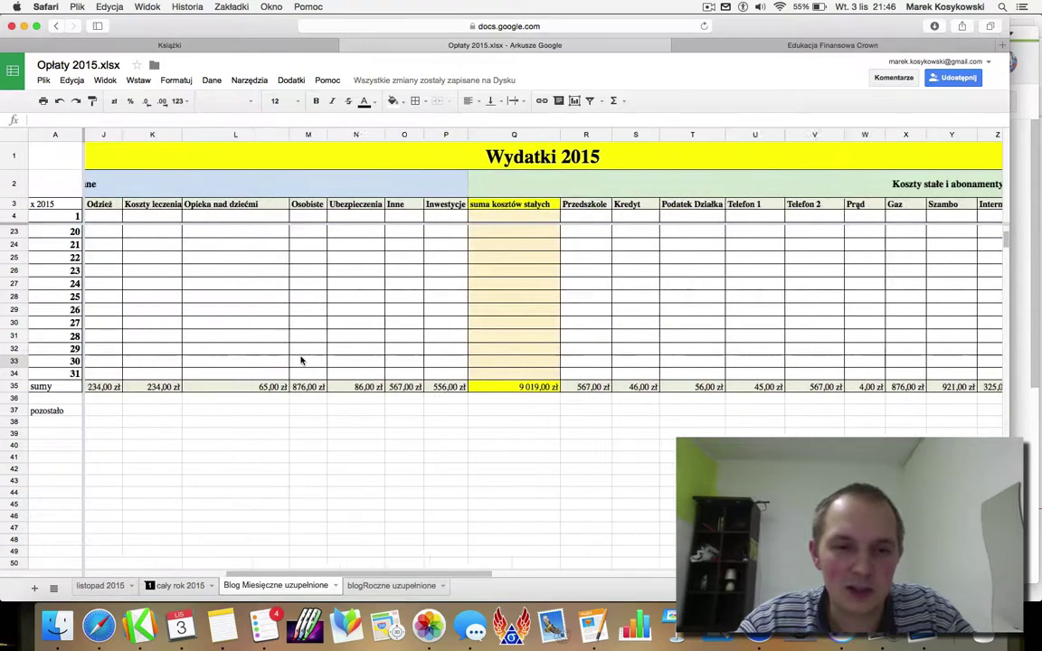
{"action": "scroll", "coordinate": [503, 361], "scroll_direction": "right", "scroll_amount": 6}
{"action": "scroll", "coordinate": [503, 362], "scroll_direction": "right", "scroll_amount": 5}
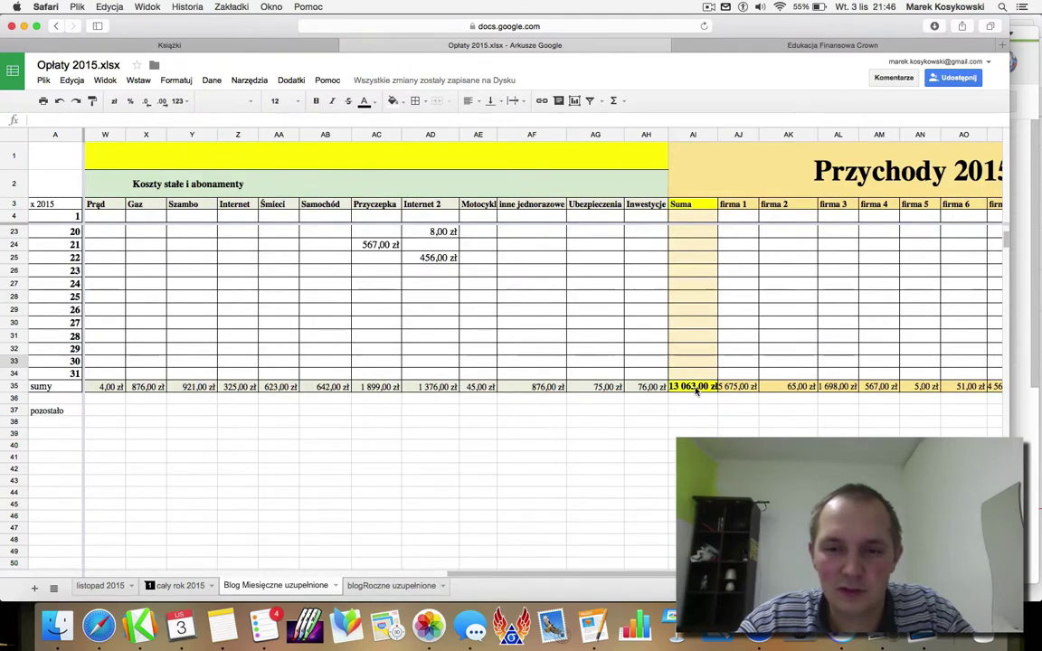
{"action": "scroll", "coordinate": [694, 389], "scroll_direction": "left", "scroll_amount": 10}
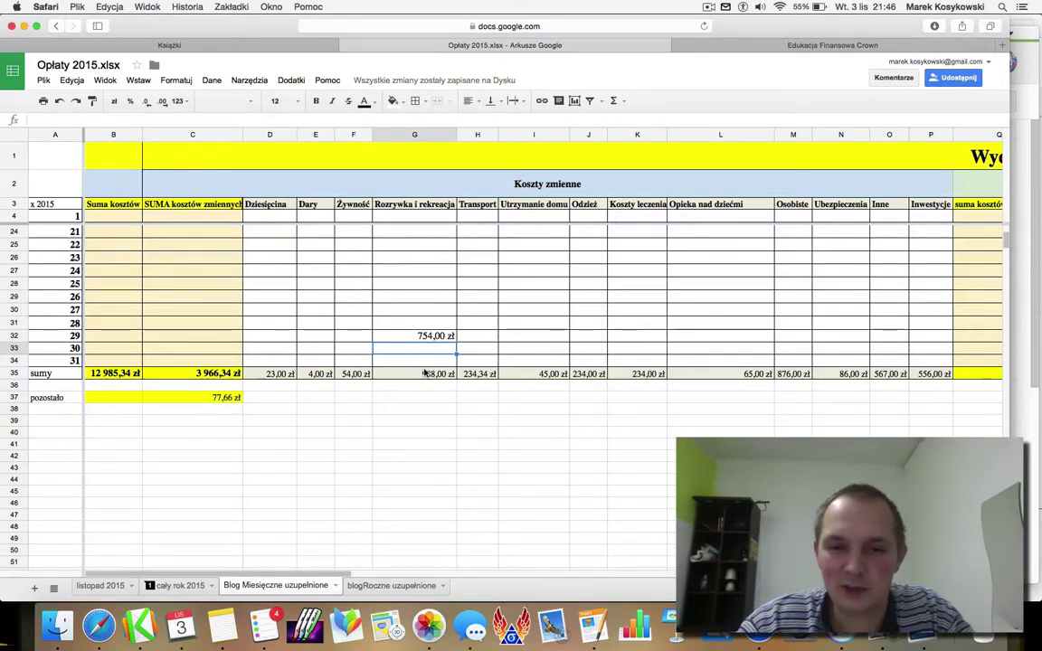
Enter the remaining 77,66 under the variable-cost Inwestycje category for day 31 and check the pozostało row
{"action": "scroll", "coordinate": [514, 376], "scroll_direction": "right", "scroll_amount": 3}
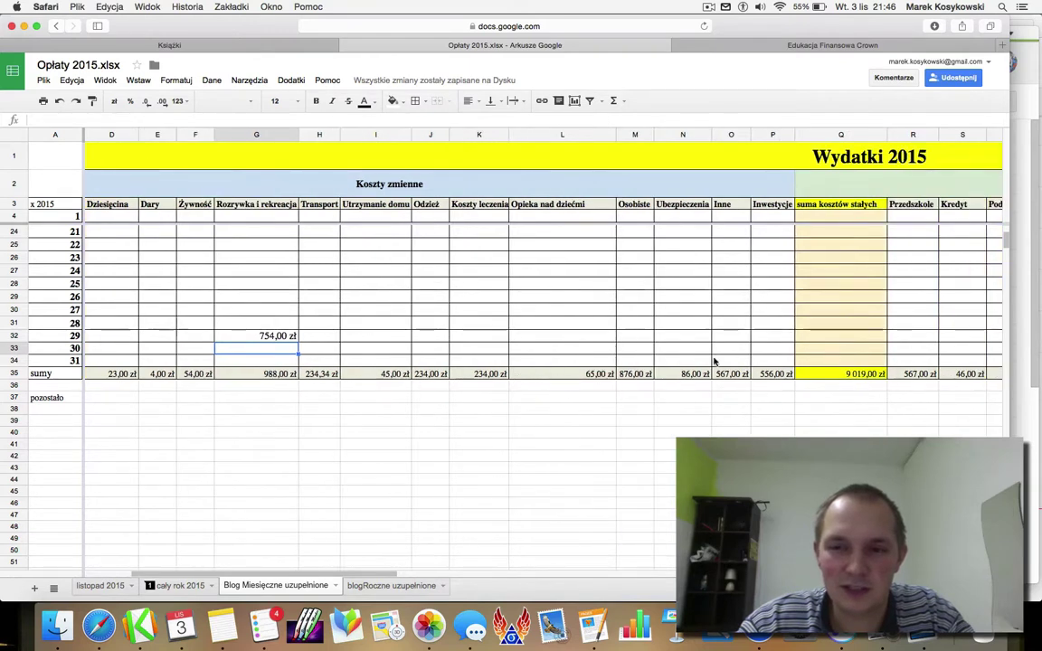
{"action": "left_click", "coordinate": [774, 363]}
{"action": "type", "text": "77,66"}
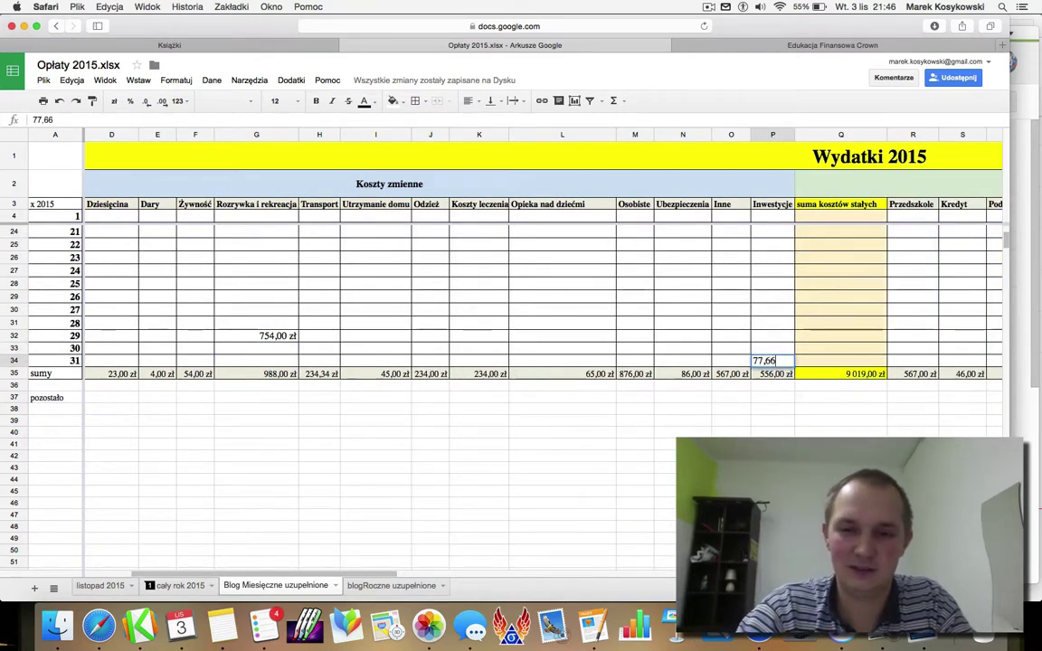
{"action": "key", "text": "Return"}
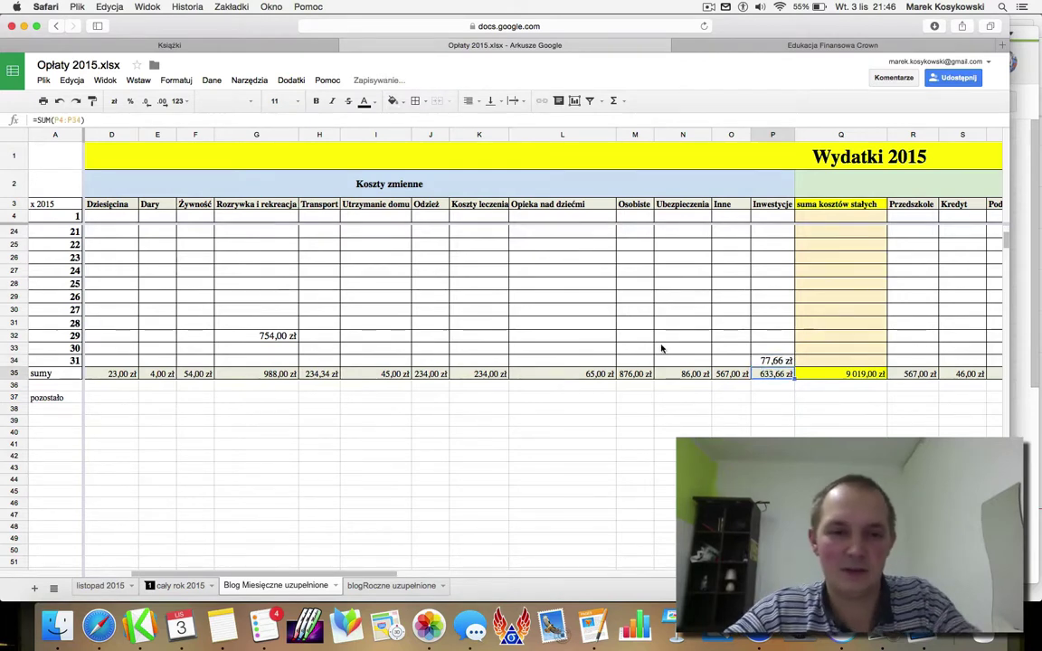
{"action": "scroll", "coordinate": [663, 349], "scroll_direction": "left", "scroll_amount": 5}
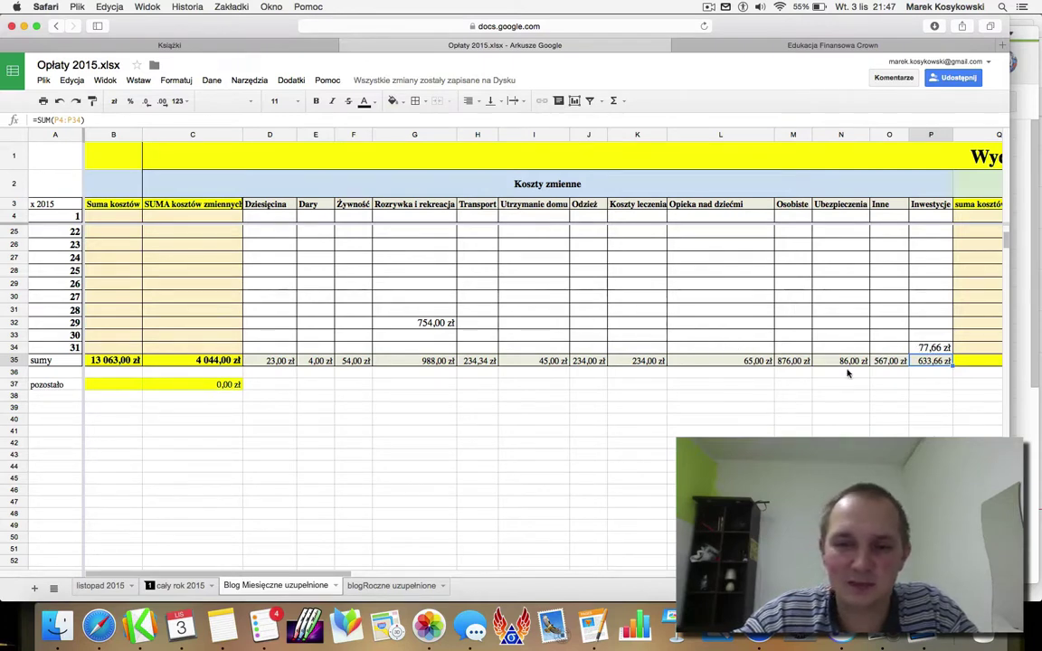
Clear the 77,66 from the day 31 Inwestycje cell and look over the month's variable and fixed cost entries
{"action": "left_click", "coordinate": [930, 349]}
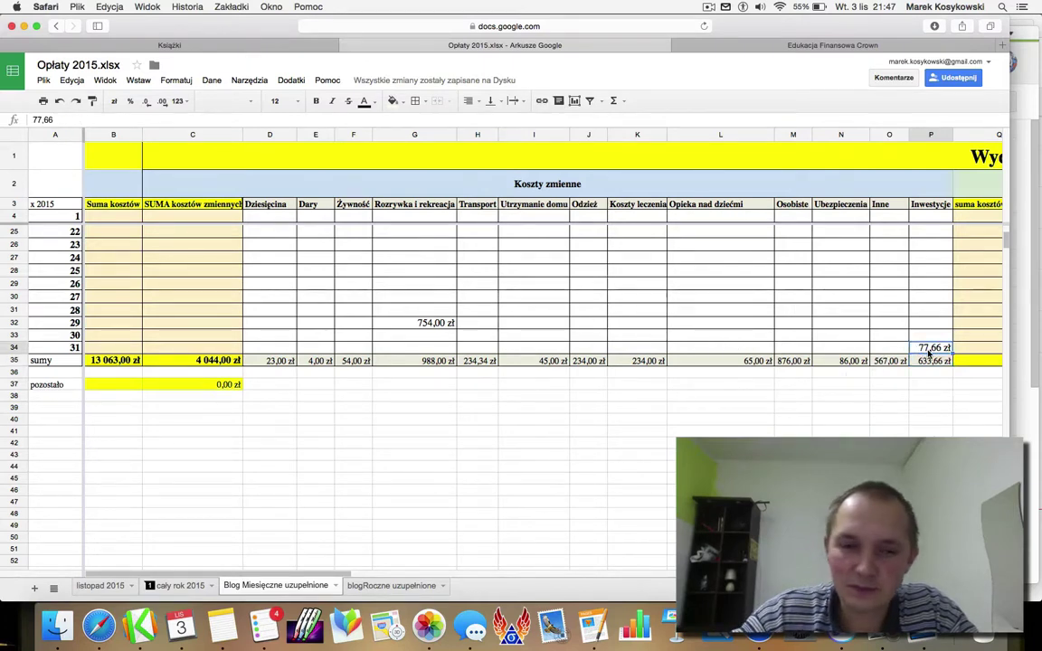
{"action": "key", "text": "Delete"}
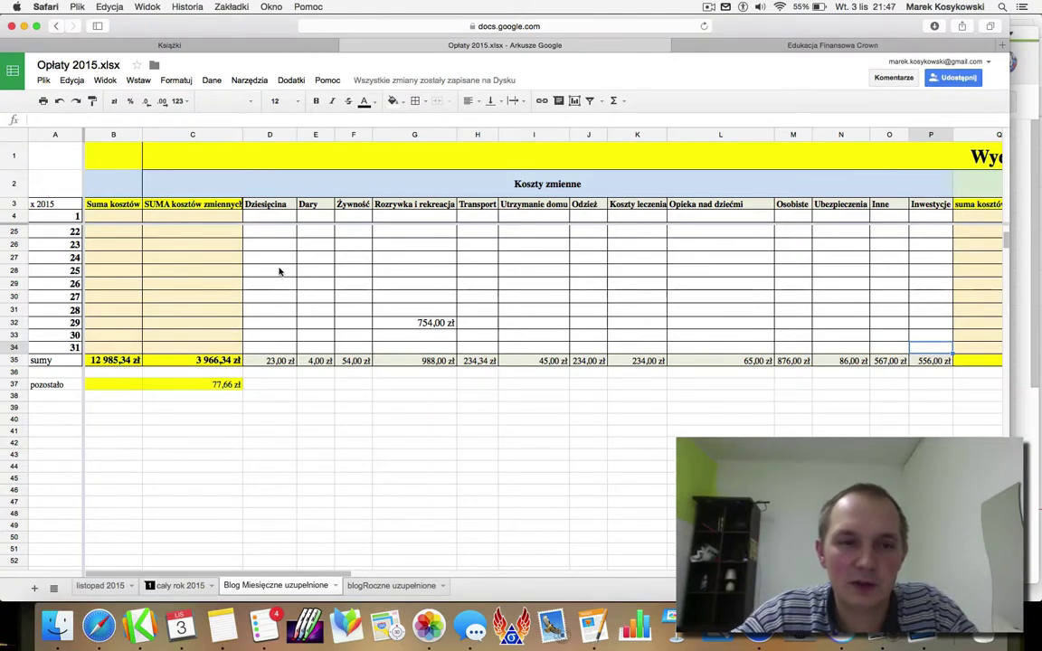
{"action": "scroll", "coordinate": [282, 267], "scroll_direction": "up", "scroll_amount": 10}
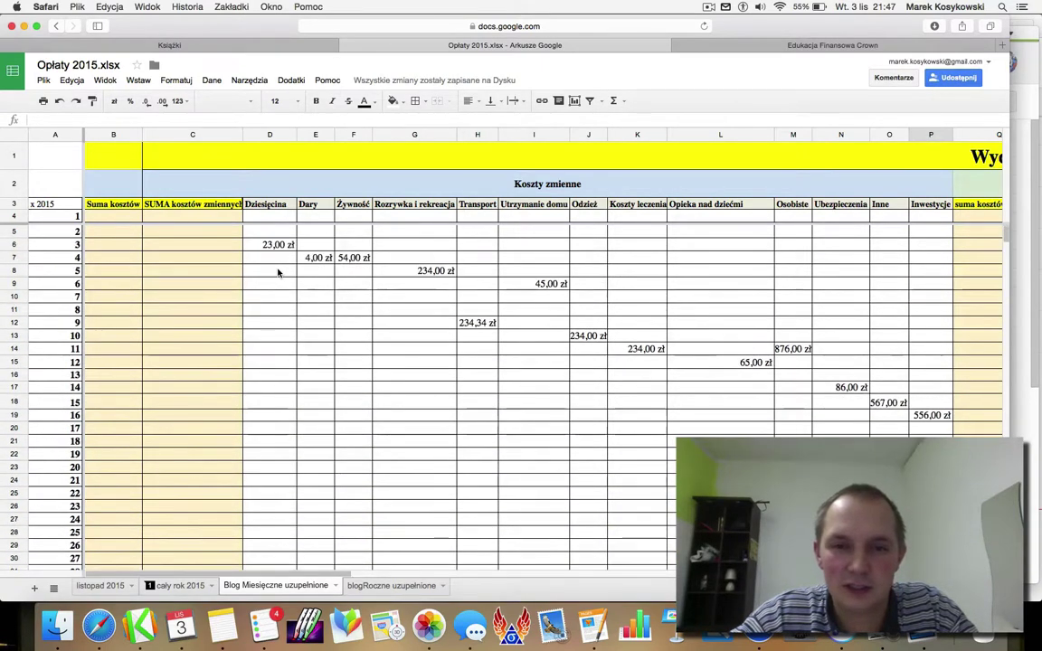
{"action": "scroll", "coordinate": [275, 272], "scroll_direction": "down", "scroll_amount": 4}
{"action": "scroll", "coordinate": [428, 305], "scroll_direction": "right", "scroll_amount": 6}
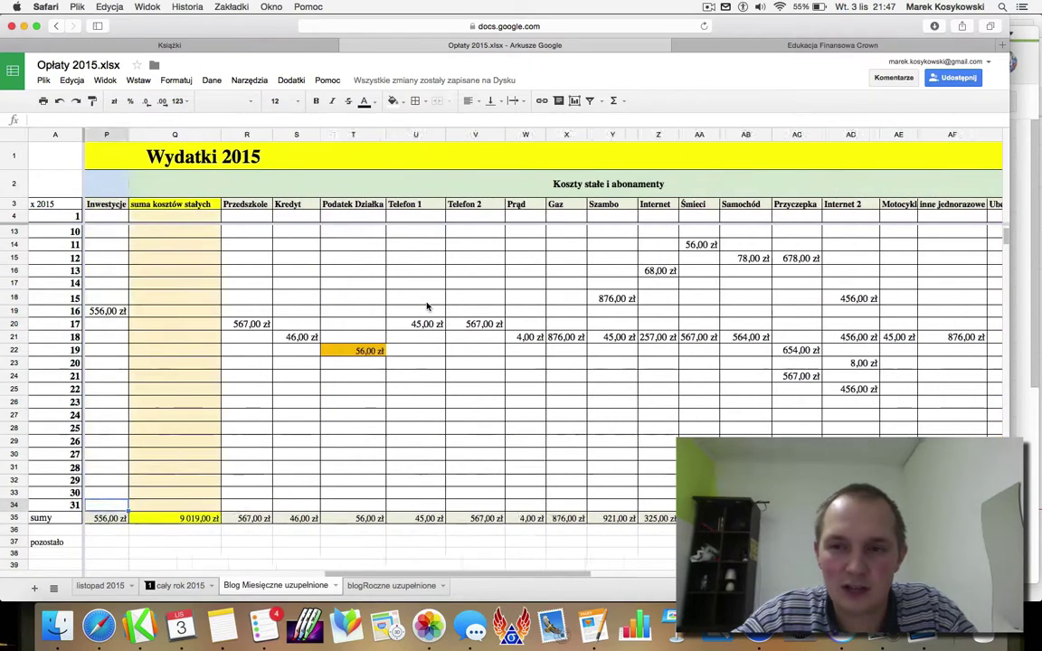
{"action": "scroll", "coordinate": [426, 305], "scroll_direction": "left", "scroll_amount": 10}
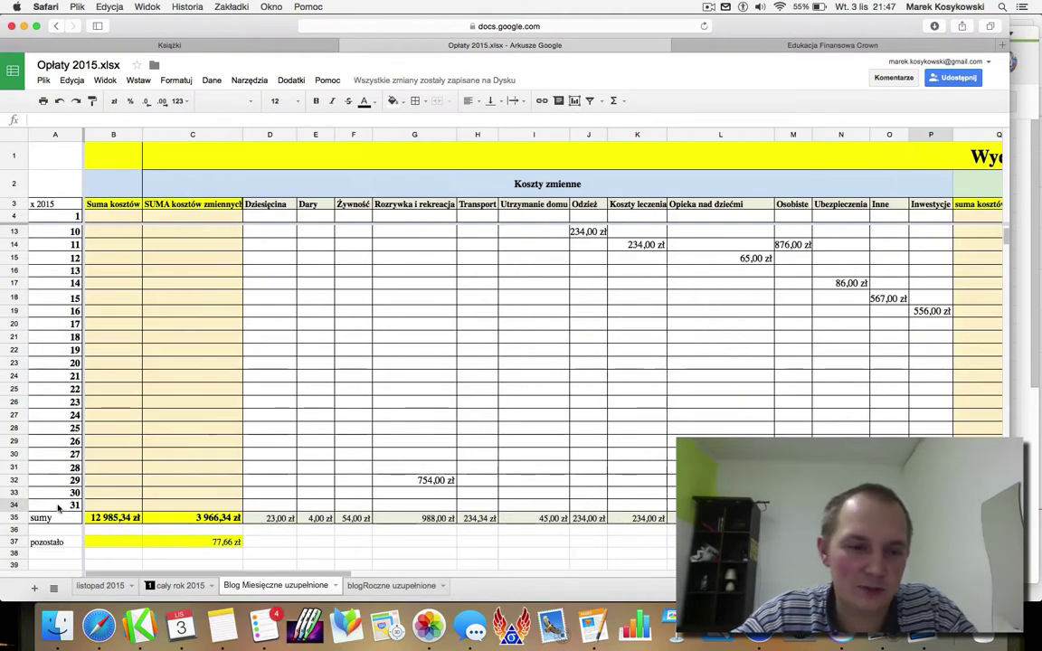
Copy the entire sumy row, row 35, of the Blog Miesięczne uzupełnione sheet
{"action": "scroll", "coordinate": [212, 325], "scroll_direction": "down", "scroll_amount": 1}
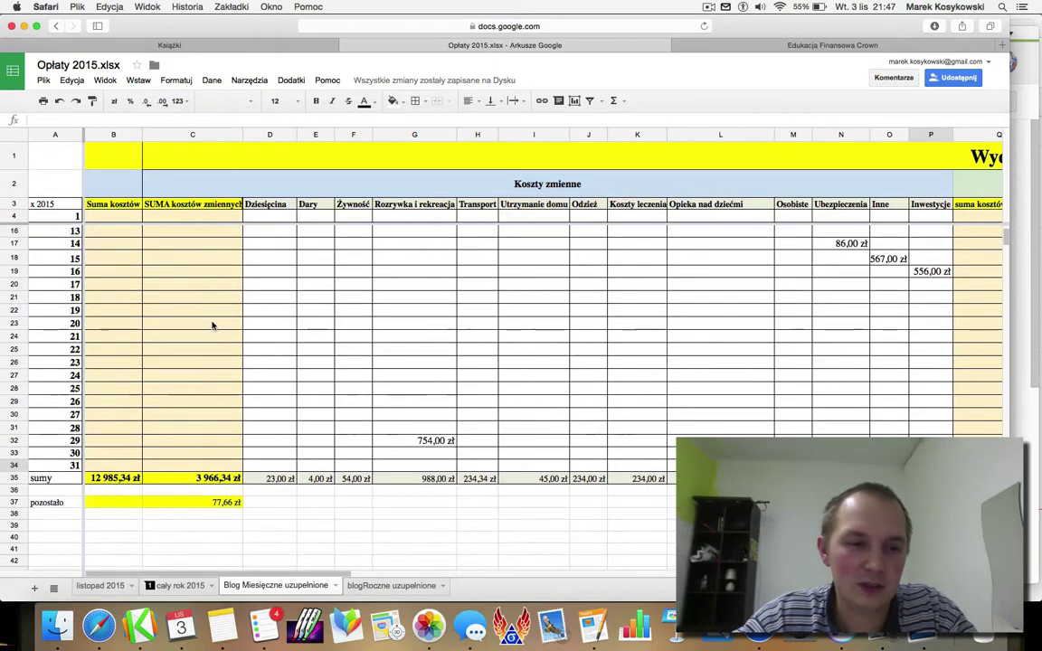
{"action": "left_click", "coordinate": [12, 481]}
{"action": "right_click", "coordinate": [13, 482]}
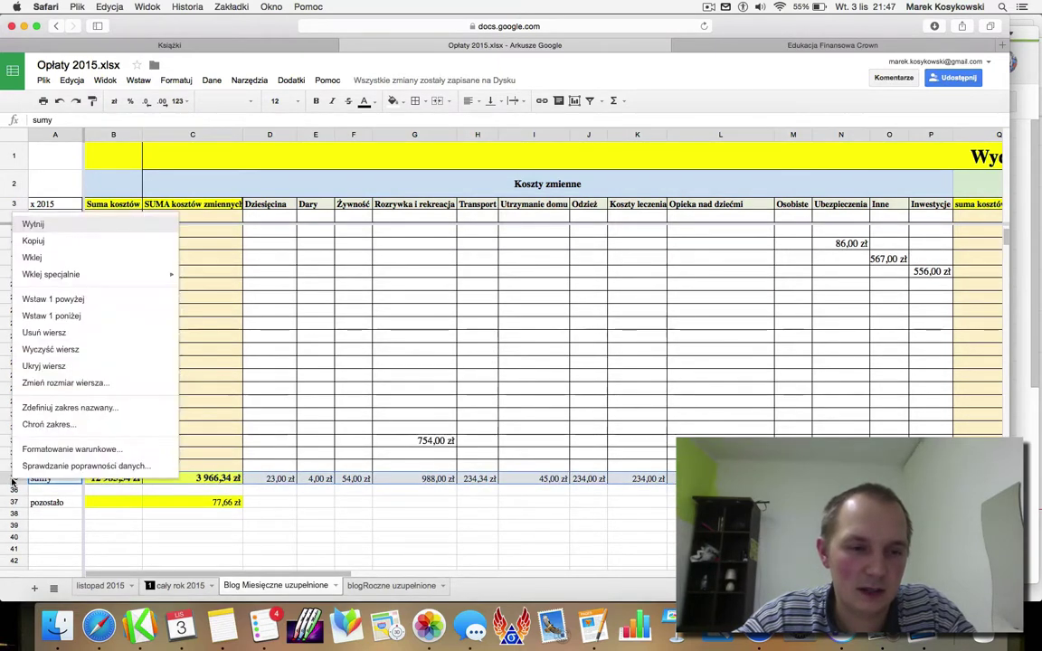
{"action": "left_click", "coordinate": [78, 243]}
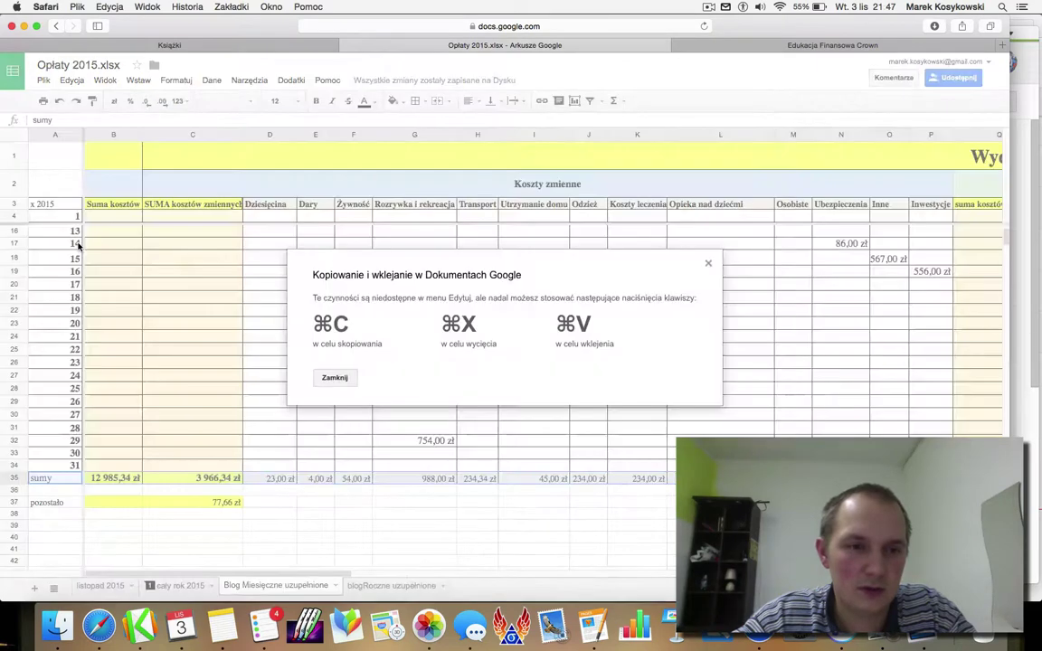
{"action": "left_click", "coordinate": [333, 377]}
{"action": "key", "text": "super+c"}
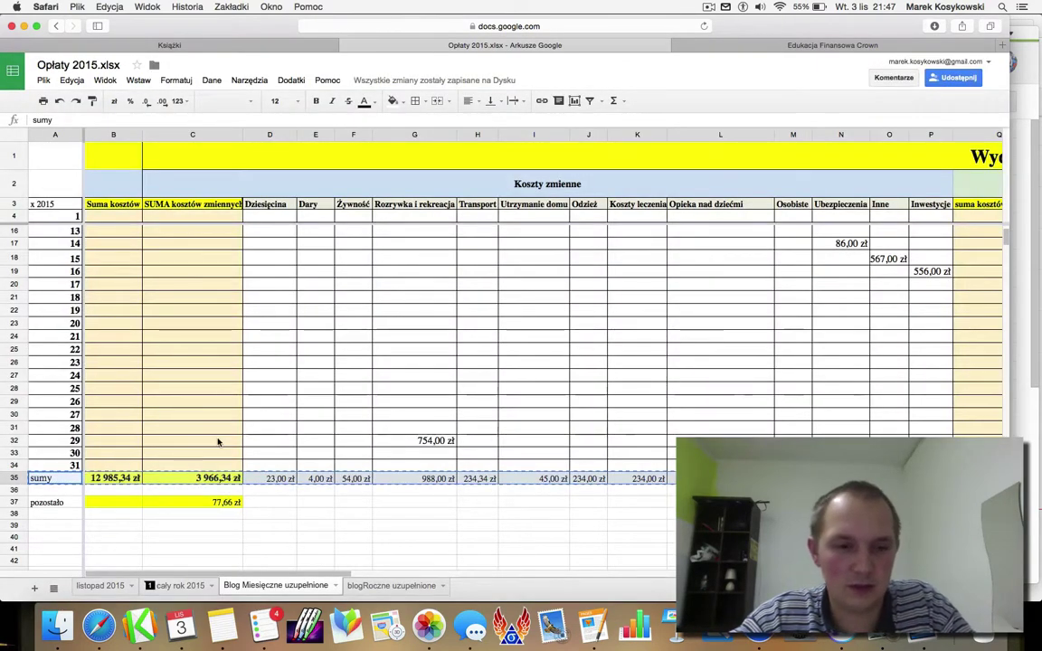
Paste the copied sumy row over the month 4 row on the blogRoczne uzupełnione sheet
{"action": "left_click", "coordinate": [384, 587]}
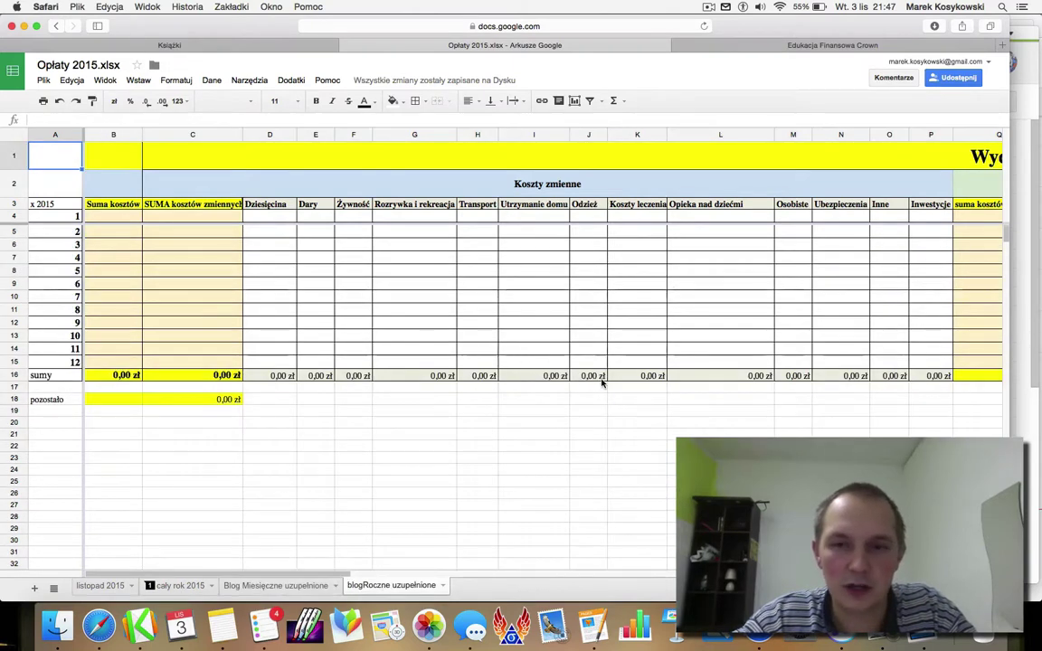
{"action": "left_click", "coordinate": [13, 258]}
{"action": "right_click", "coordinate": [12, 258]}
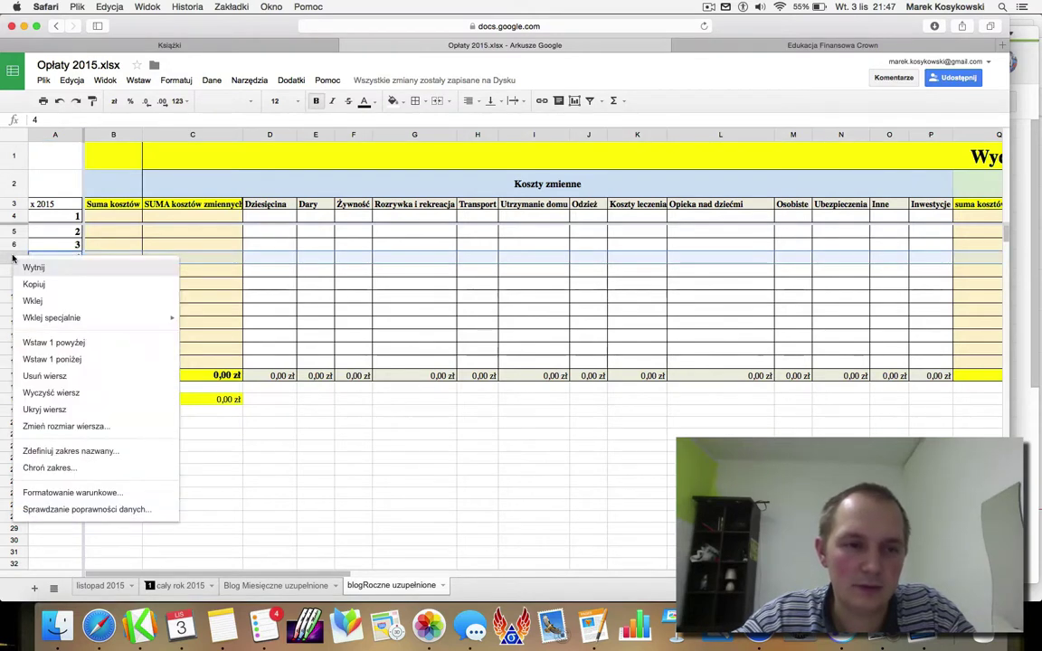
{"action": "left_click", "coordinate": [36, 301]}
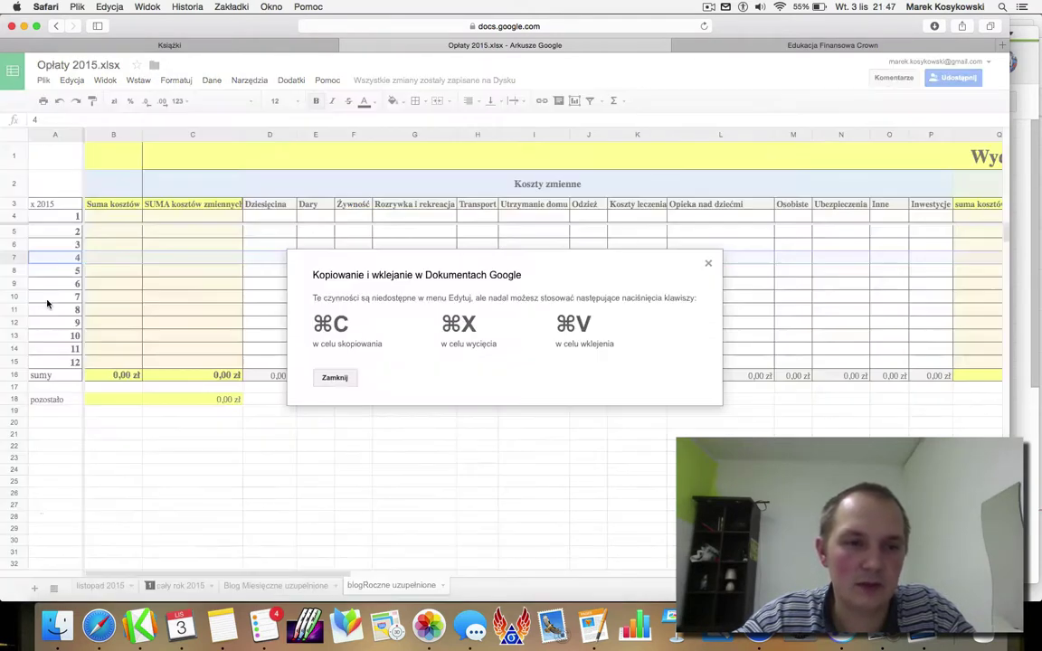
{"action": "left_click", "coordinate": [320, 378]}
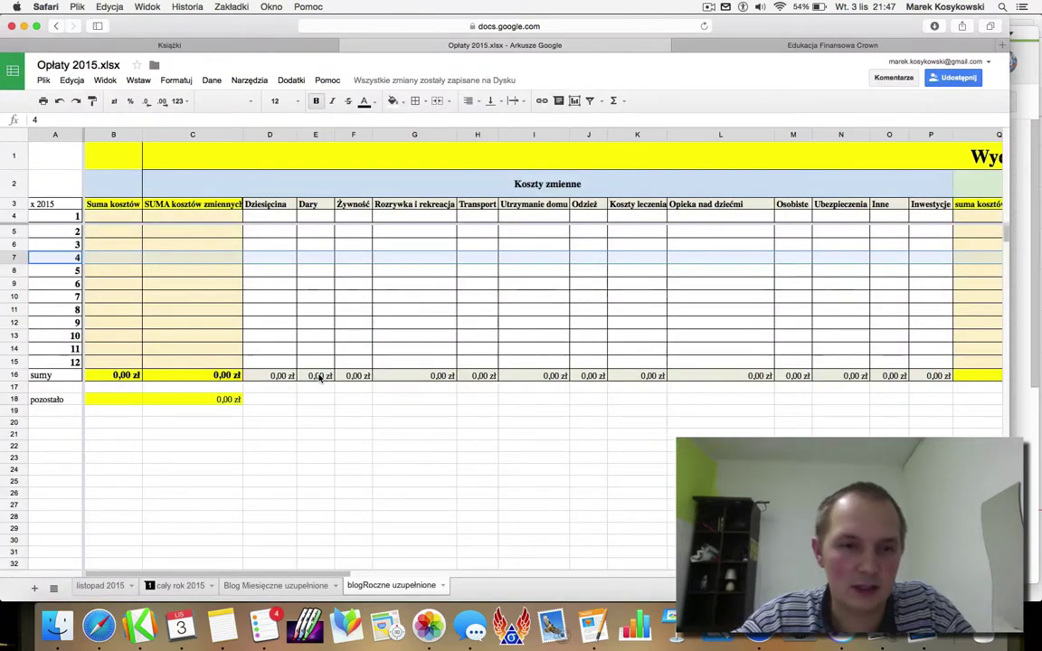
{"action": "key", "text": "cmd+v"}
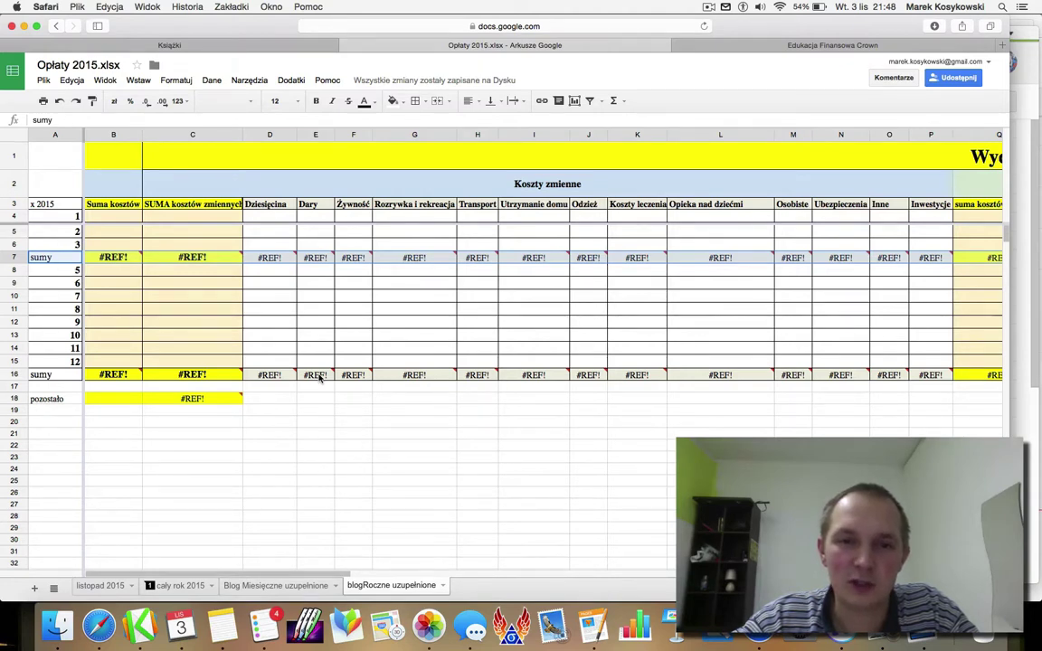
Replace the pasted formulas in row 7 with the copied totals, pasting values only
{"action": "right_click", "coordinate": [21, 260]}
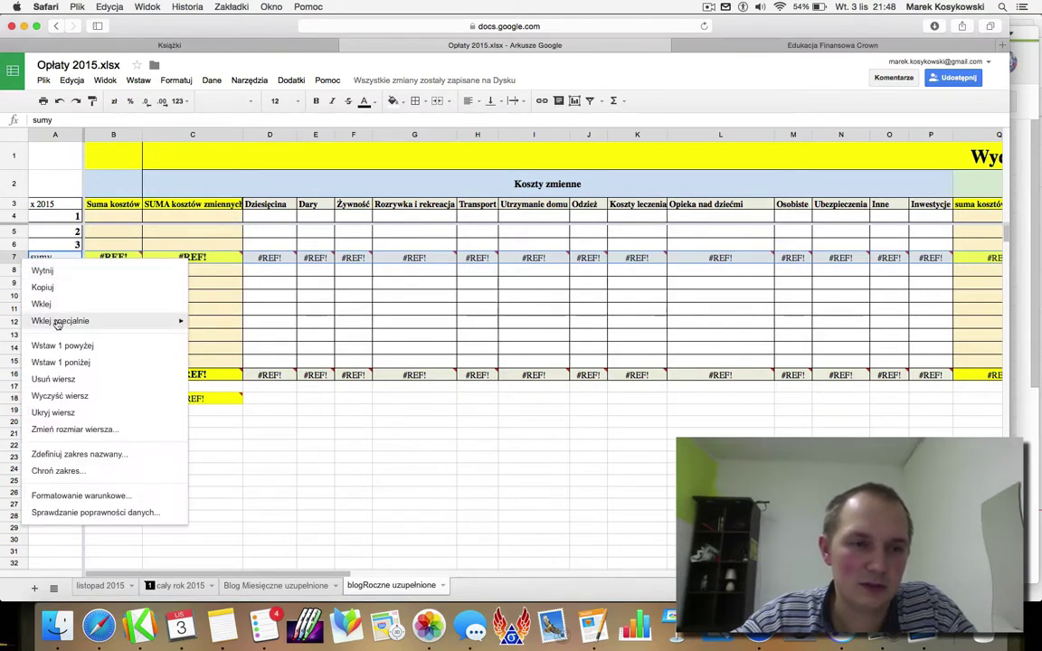
{"action": "mouse_move", "coordinate": [60, 322]}
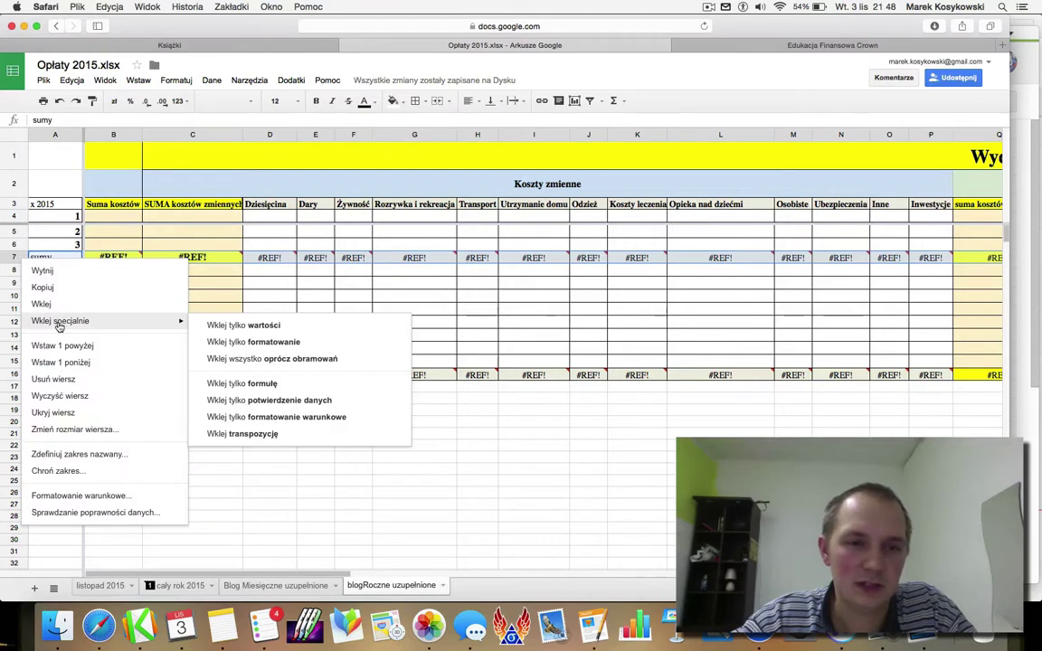
{"action": "left_click", "coordinate": [290, 338]}
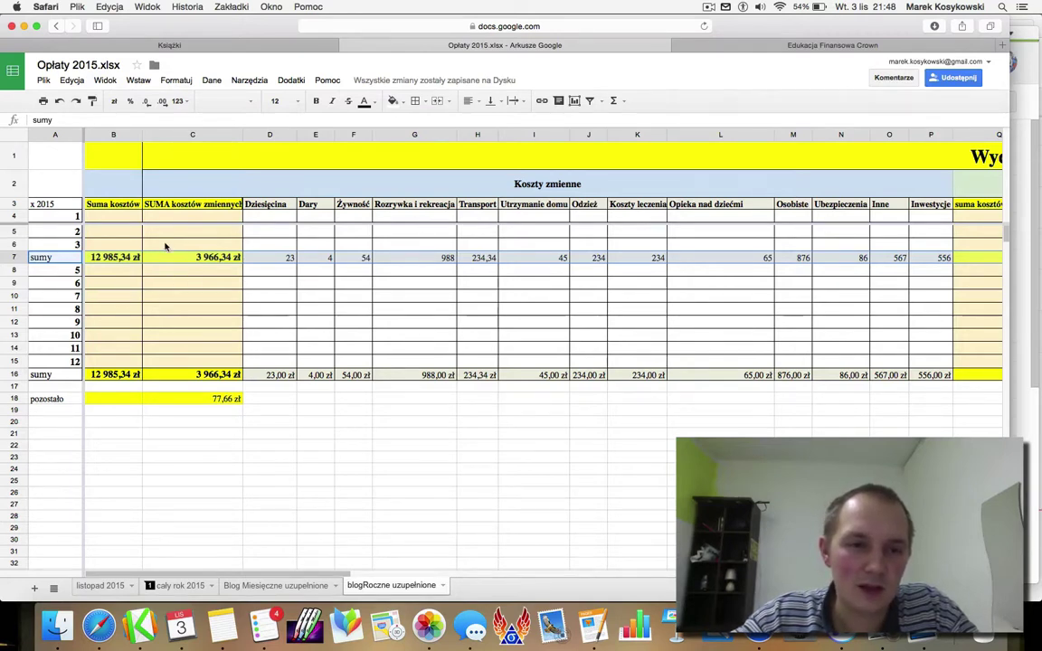
Compare the SUMA kosztów zmiennych formula in the monthly sumy row with its pasted value in row 7 of the annual sheet
{"action": "left_click", "coordinate": [268, 588]}
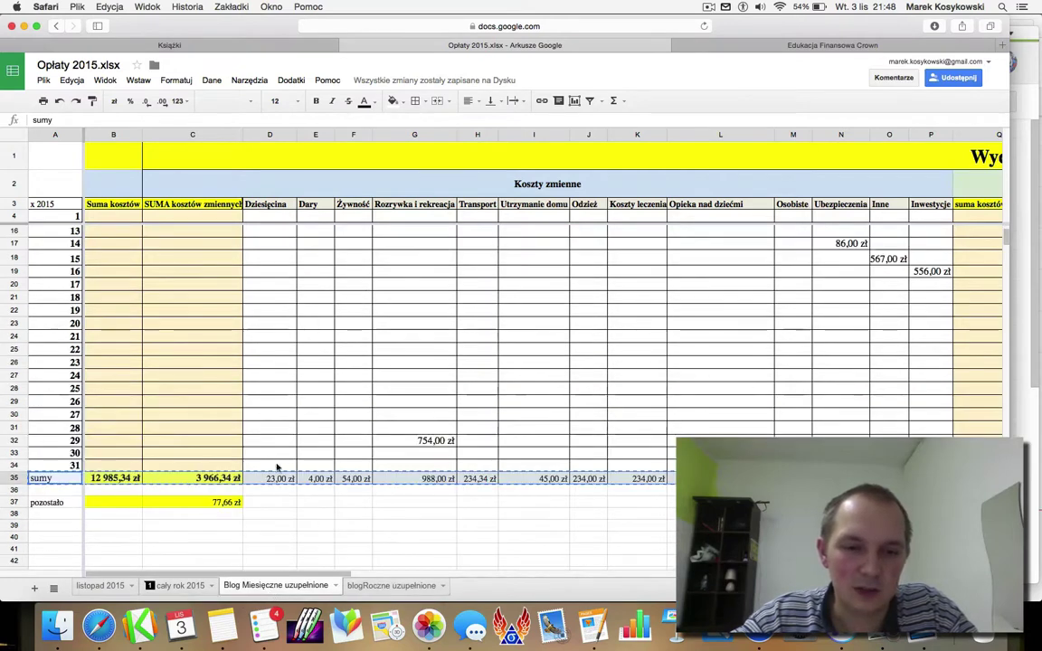
{"action": "left_click", "coordinate": [224, 482]}
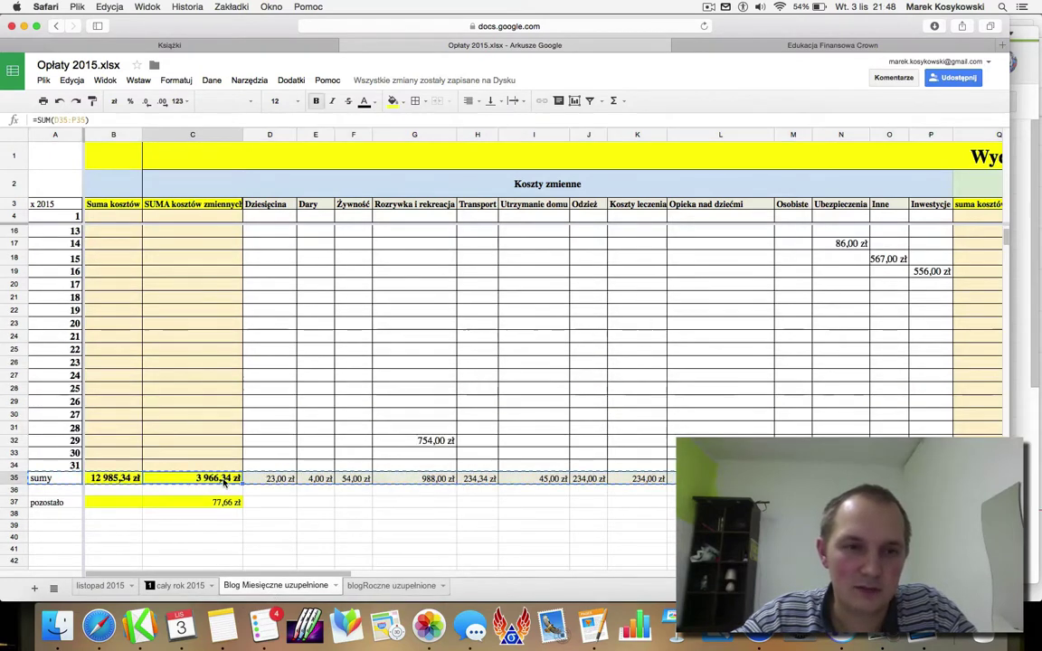
{"action": "left_click", "coordinate": [68, 118]}
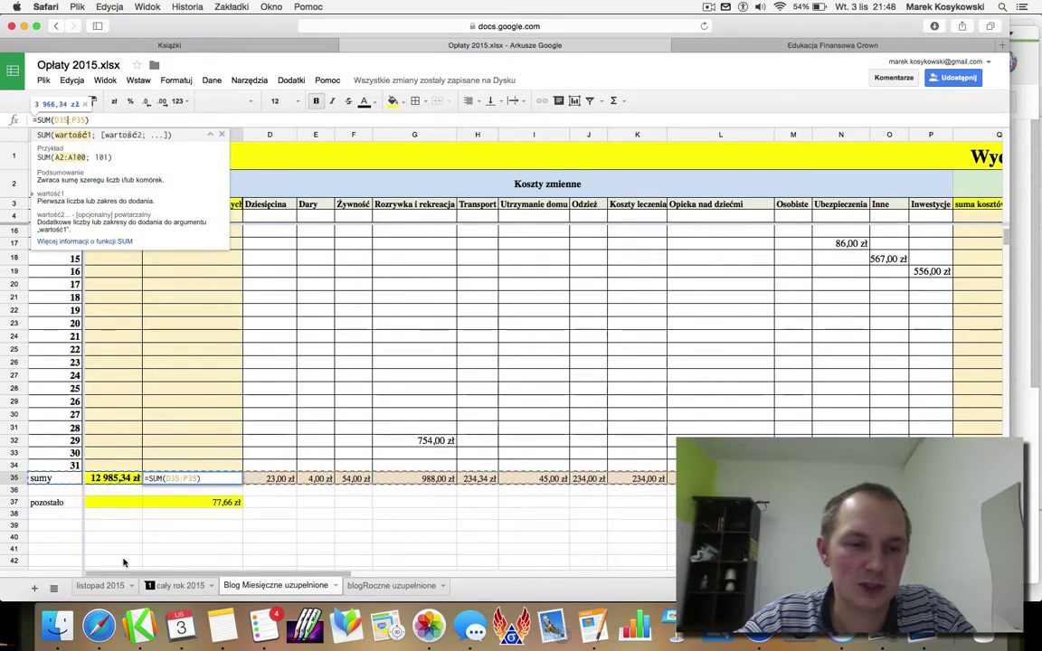
{"action": "left_click", "coordinate": [389, 585]}
{"action": "left_click", "coordinate": [217, 260]}
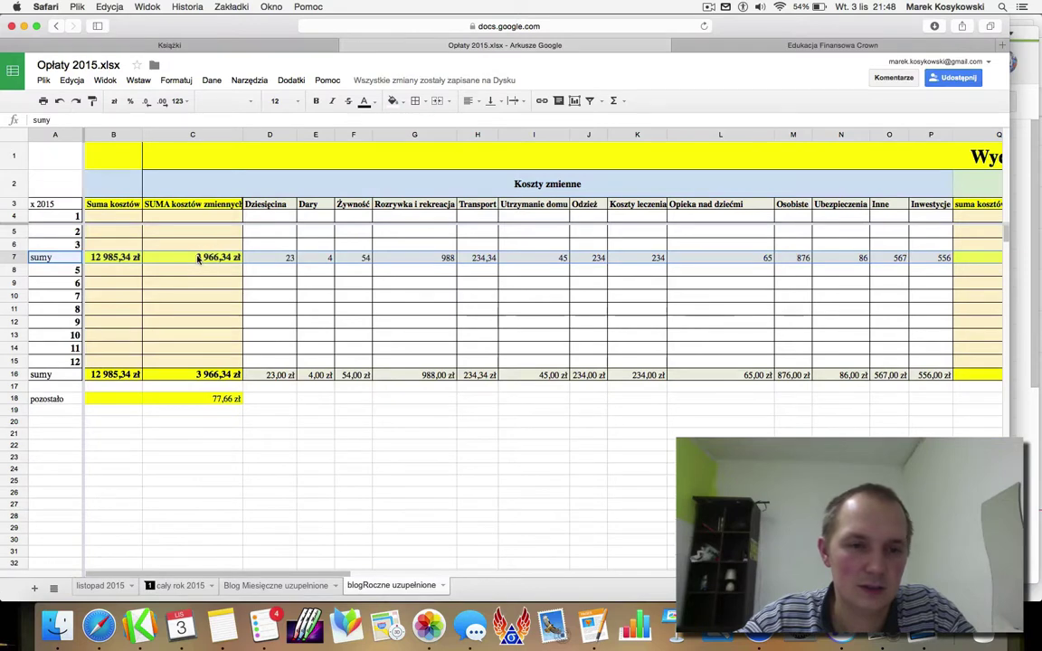
{"action": "left_click", "coordinate": [93, 119]}
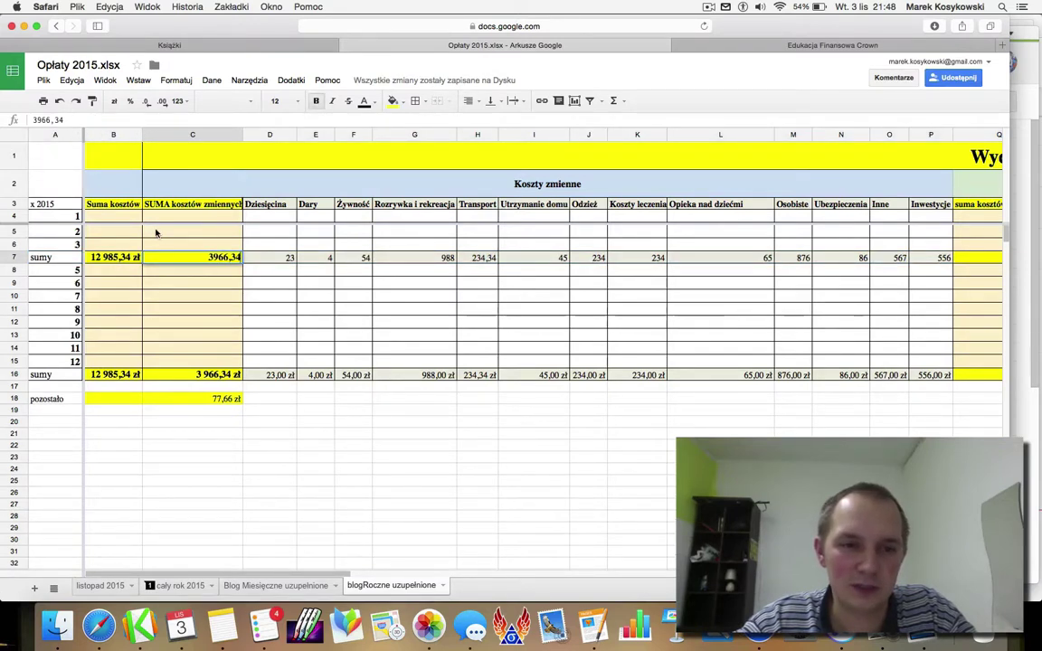
{"action": "left_click", "coordinate": [209, 256]}
Relabel the pasted row 7 in column A as month 4
{"action": "left_click", "coordinate": [65, 258]}
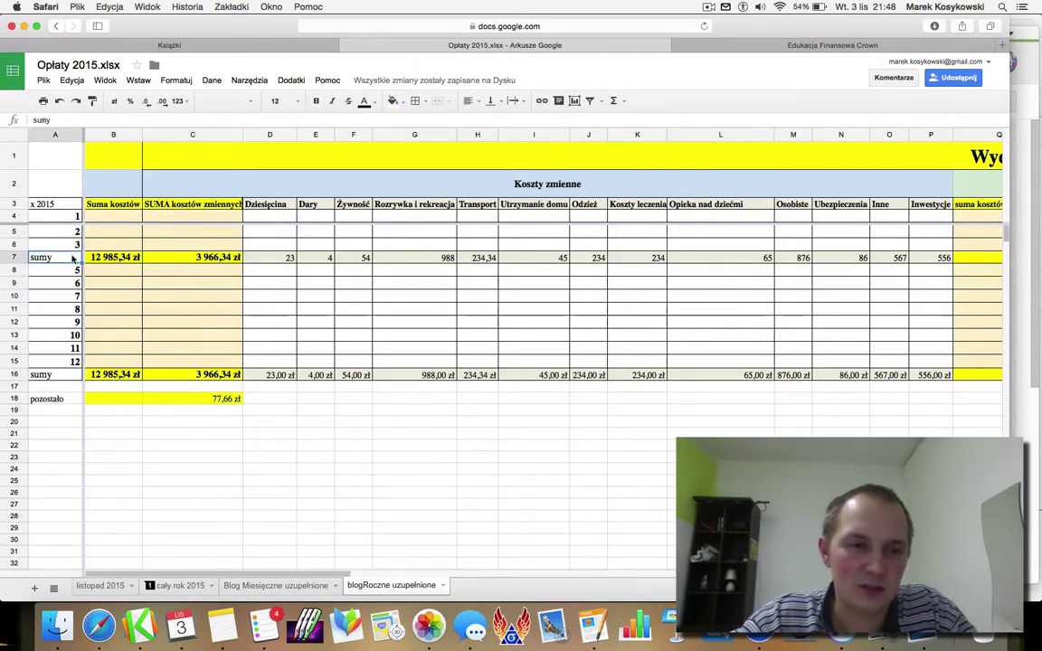
{"action": "type", "text": "4"}
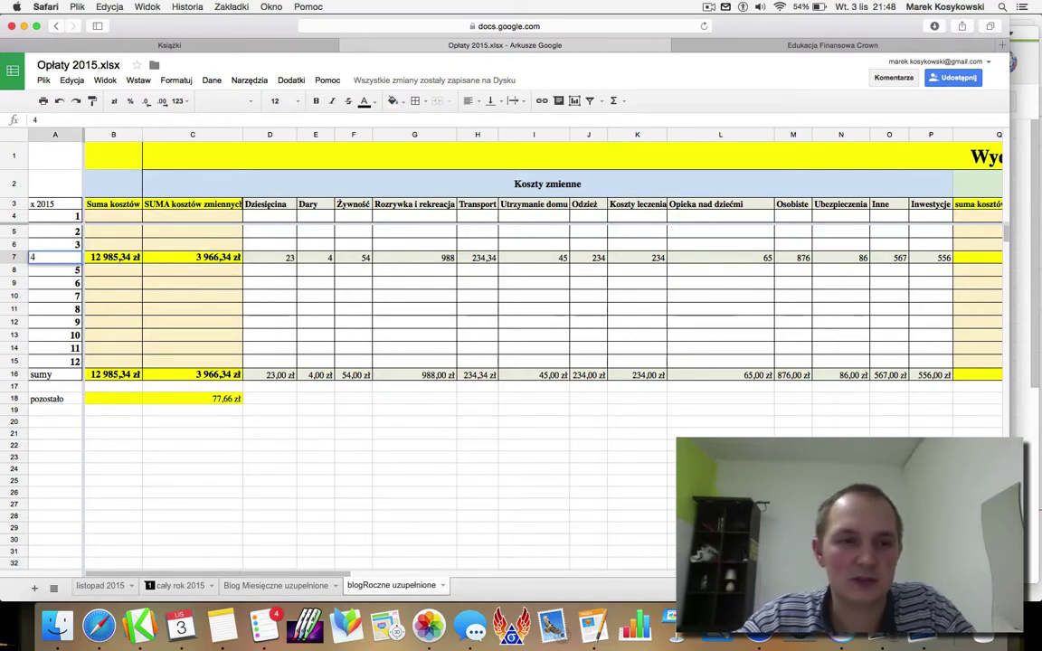
{"action": "key", "text": "Return"}
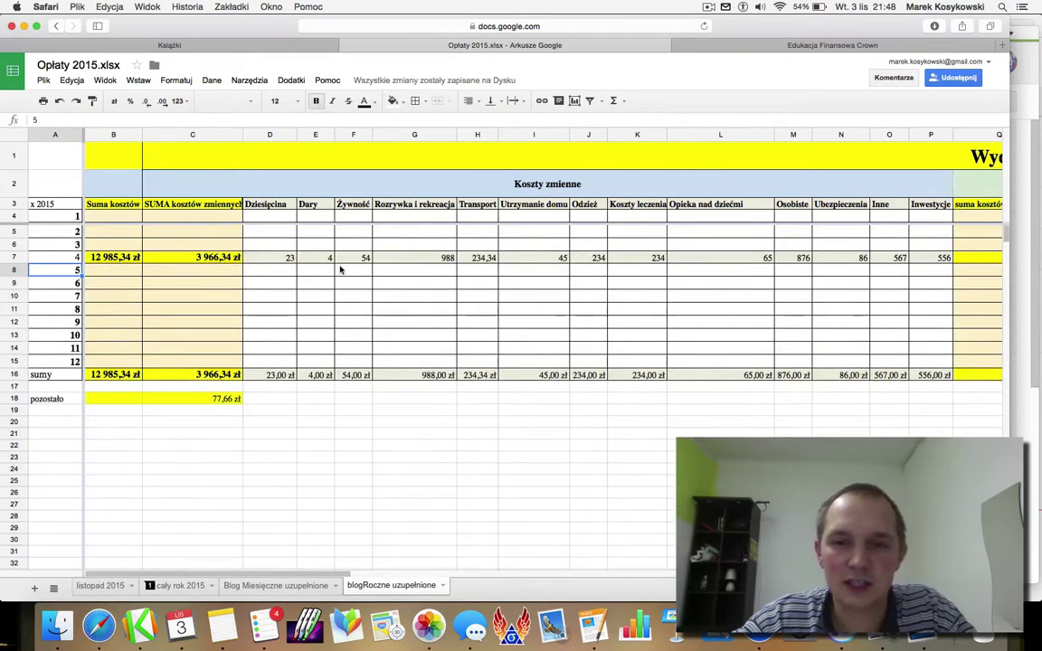
Paste the copied sumy row over the month 5 row of the annual sheet and convert its contents to values only
{"action": "scroll", "coordinate": [597, 280], "scroll_direction": "right", "scroll_amount": 5}
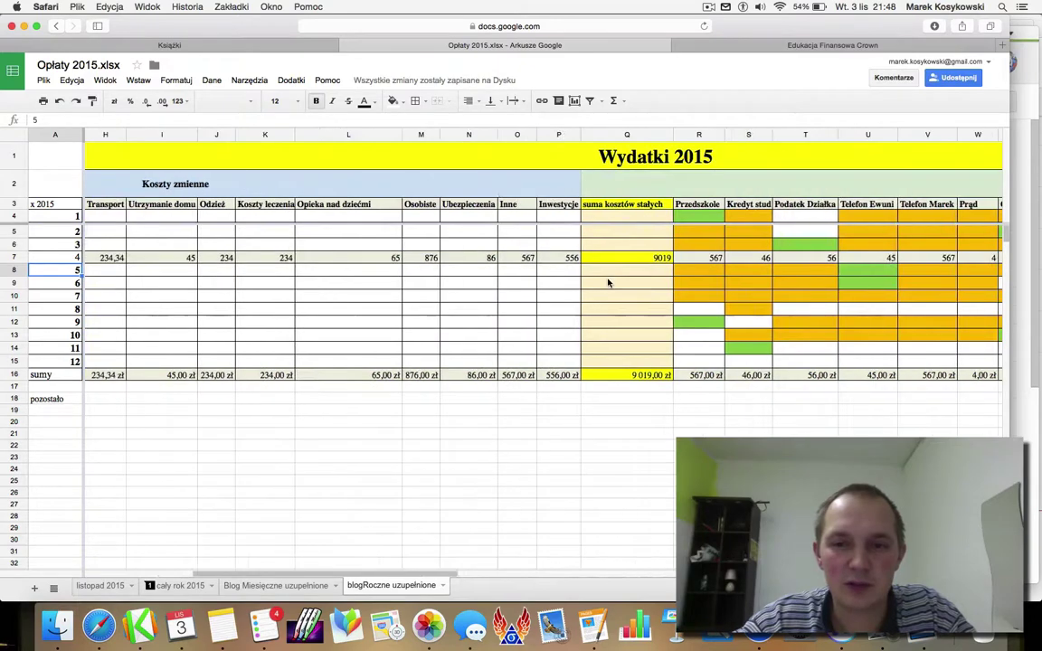
{"action": "scroll", "coordinate": [608, 283], "scroll_direction": "right", "scroll_amount": 10}
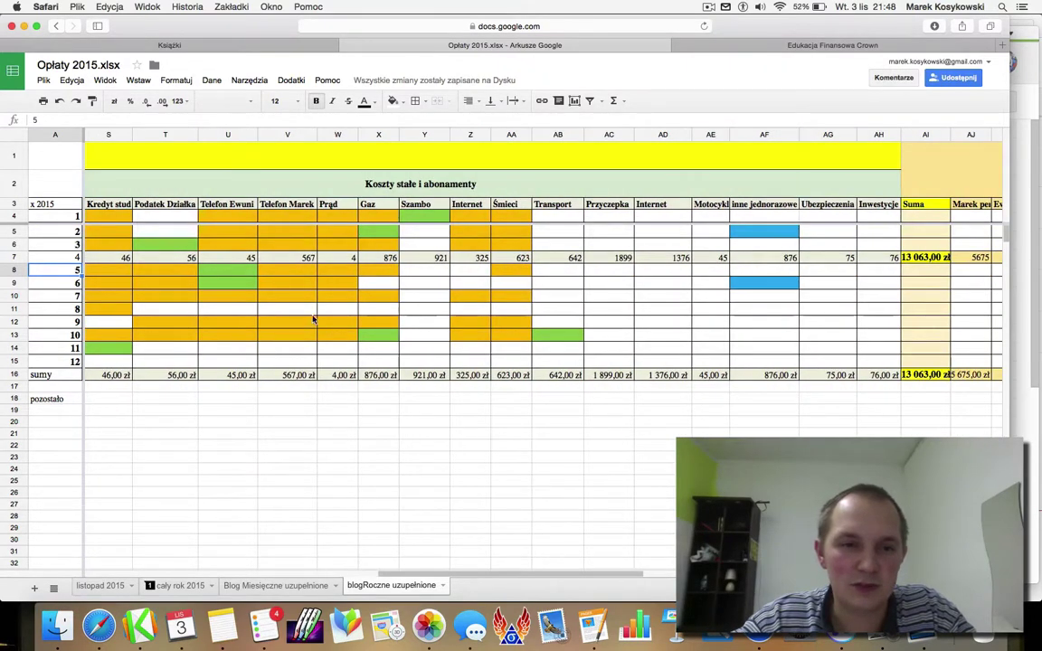
{"action": "scroll", "coordinate": [278, 293], "scroll_direction": "left", "scroll_amount": 4}
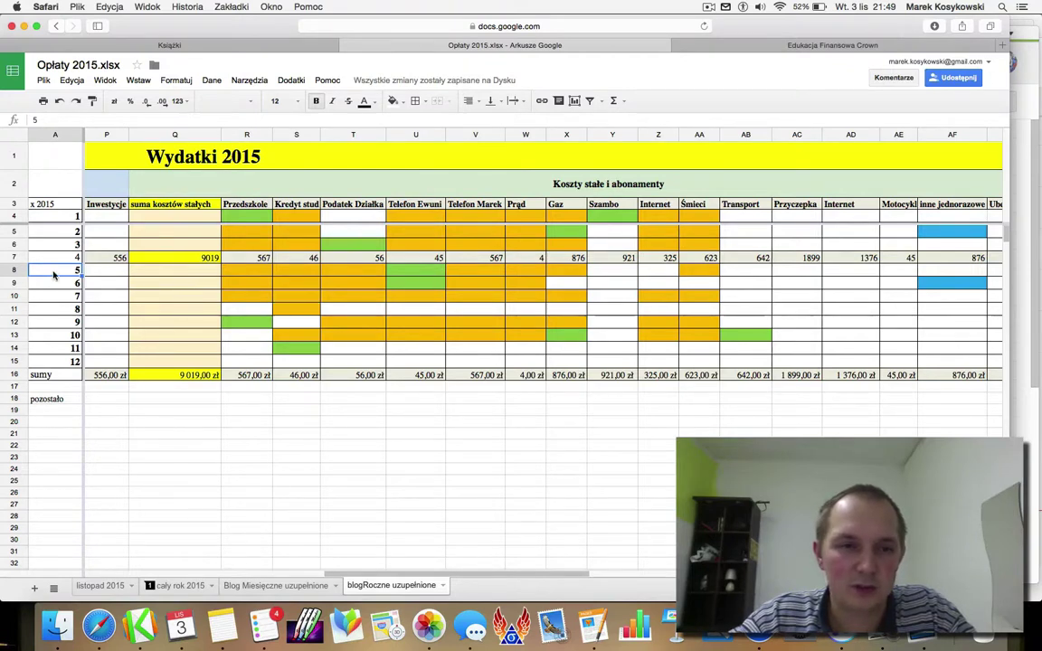
{"action": "left_click", "coordinate": [14, 270]}
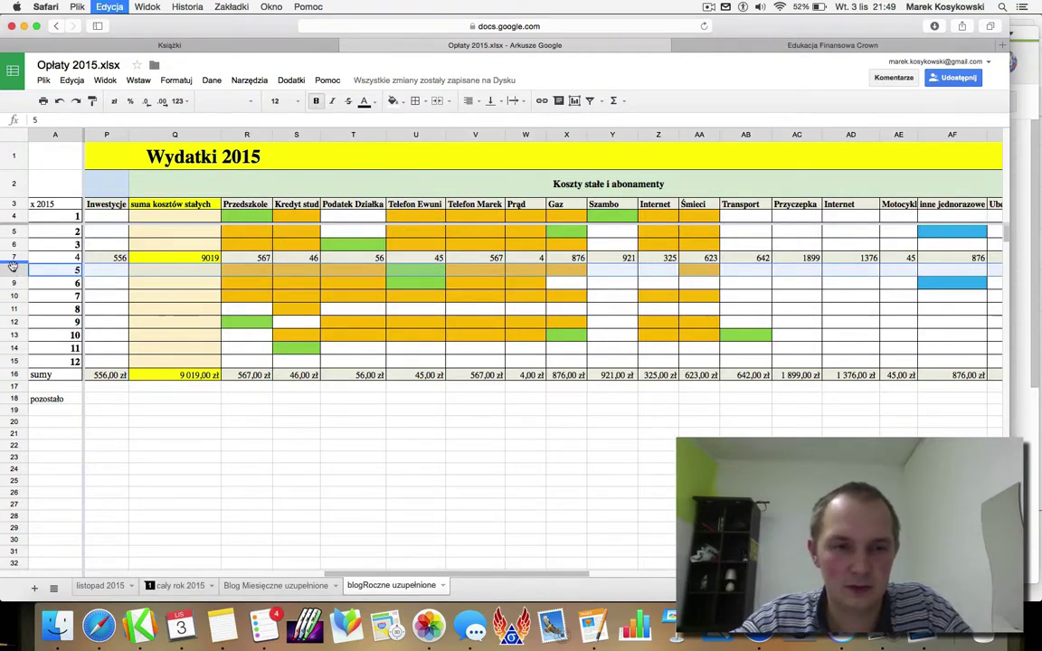
{"action": "key", "text": "super+v"}
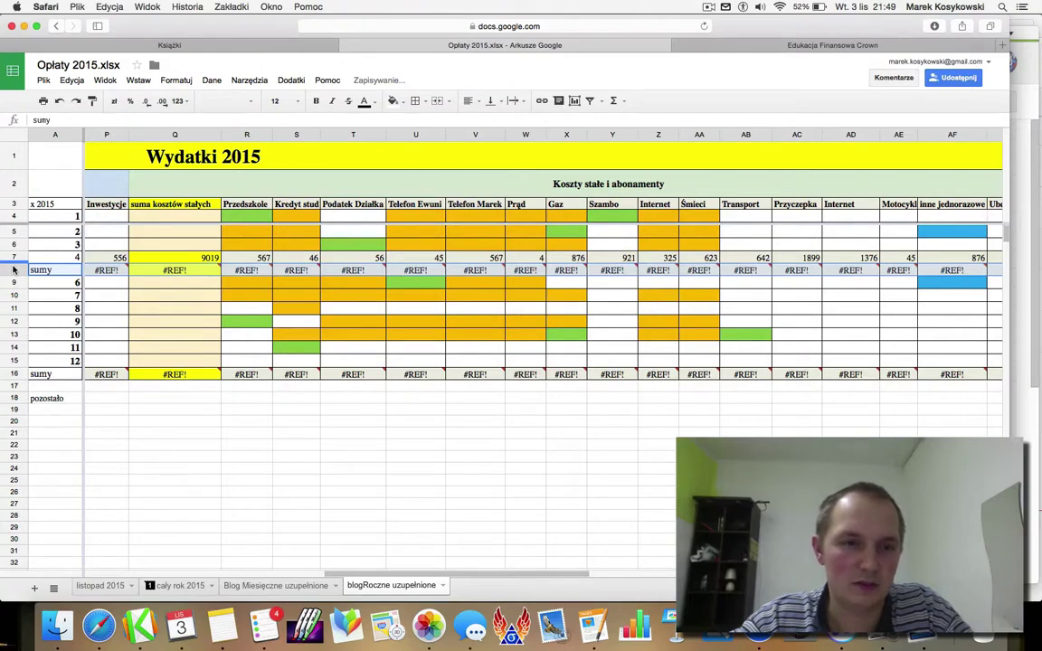
{"action": "right_click", "coordinate": [9, 270]}
{"action": "mouse_move", "coordinate": [77, 331]}
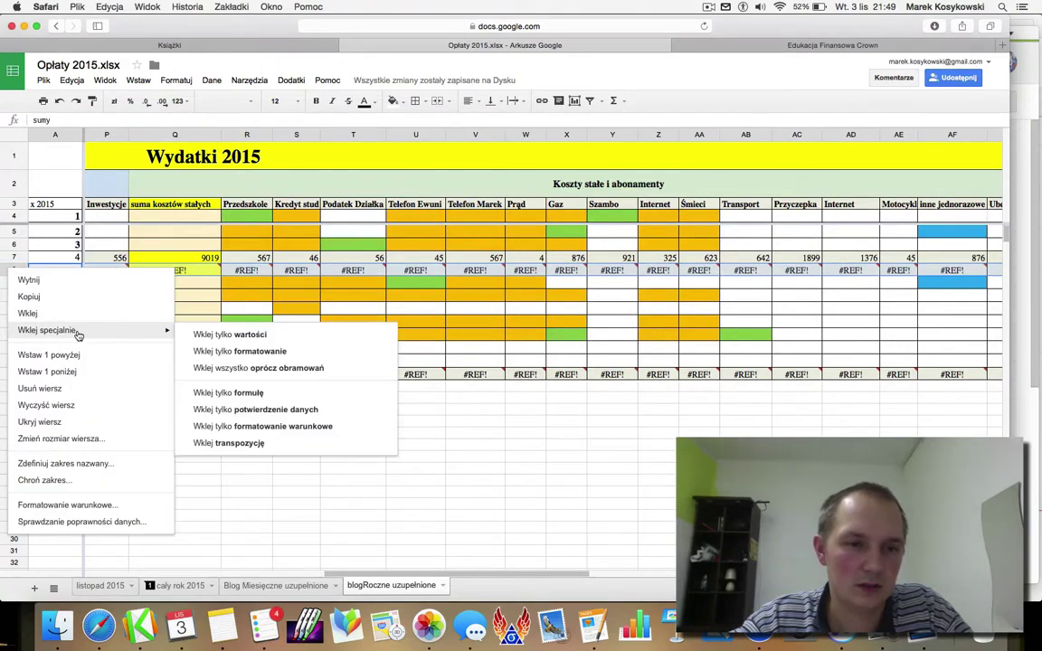
{"action": "left_click", "coordinate": [285, 334]}
Clear the student loan (Kredyt stud) value in row 8 and the second telephone column's value in the month 4 row
{"action": "left_click", "coordinate": [313, 272]}
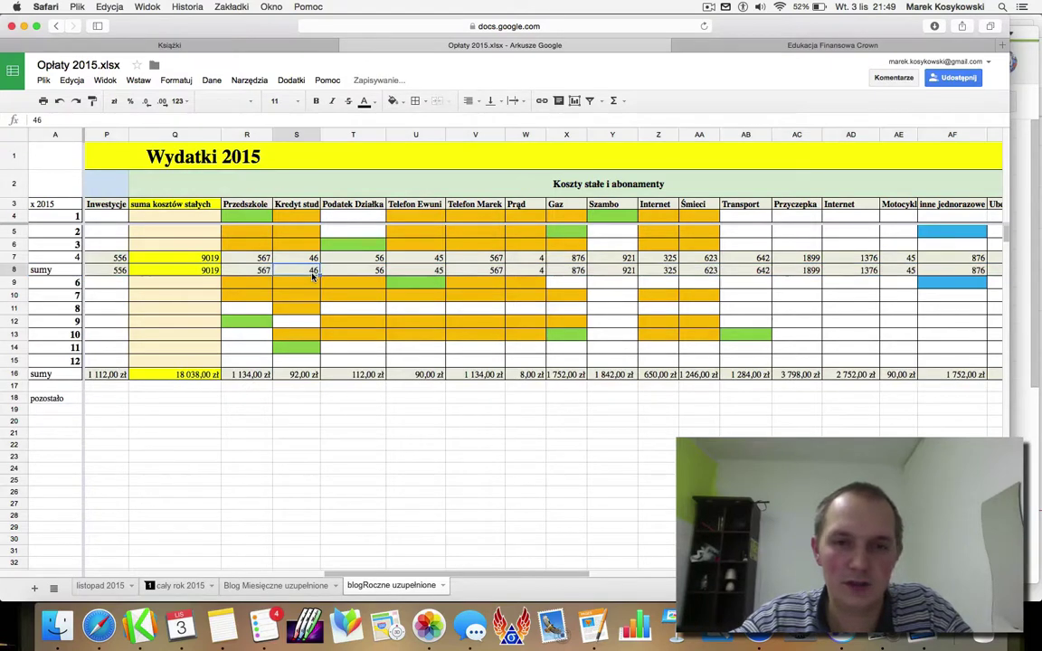
{"action": "key", "text": "Delete"}
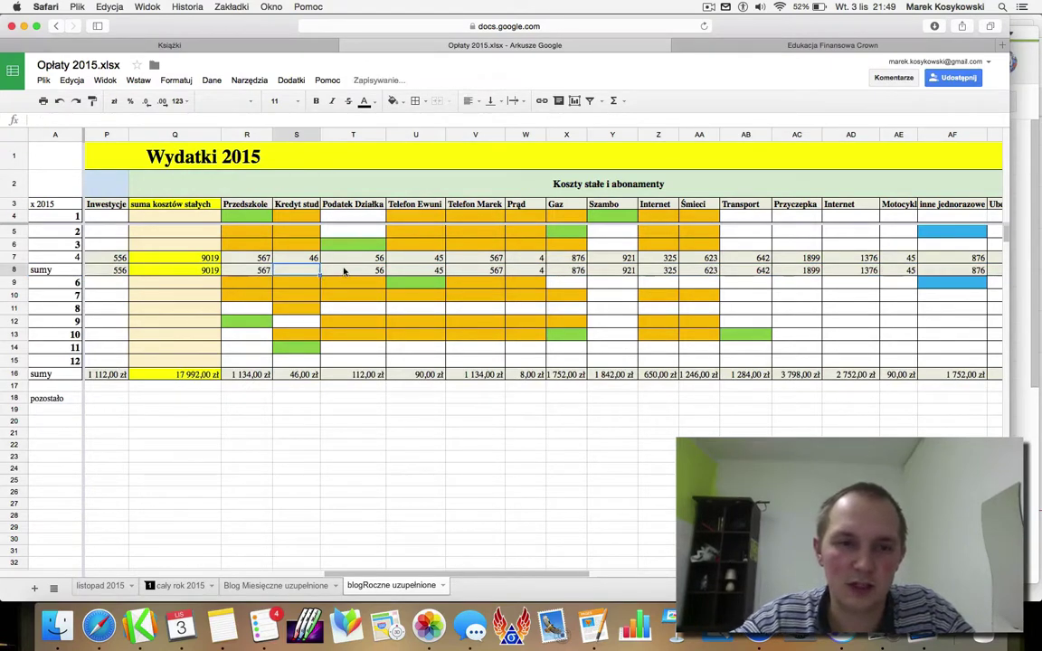
{"action": "left_click", "coordinate": [482, 269]}
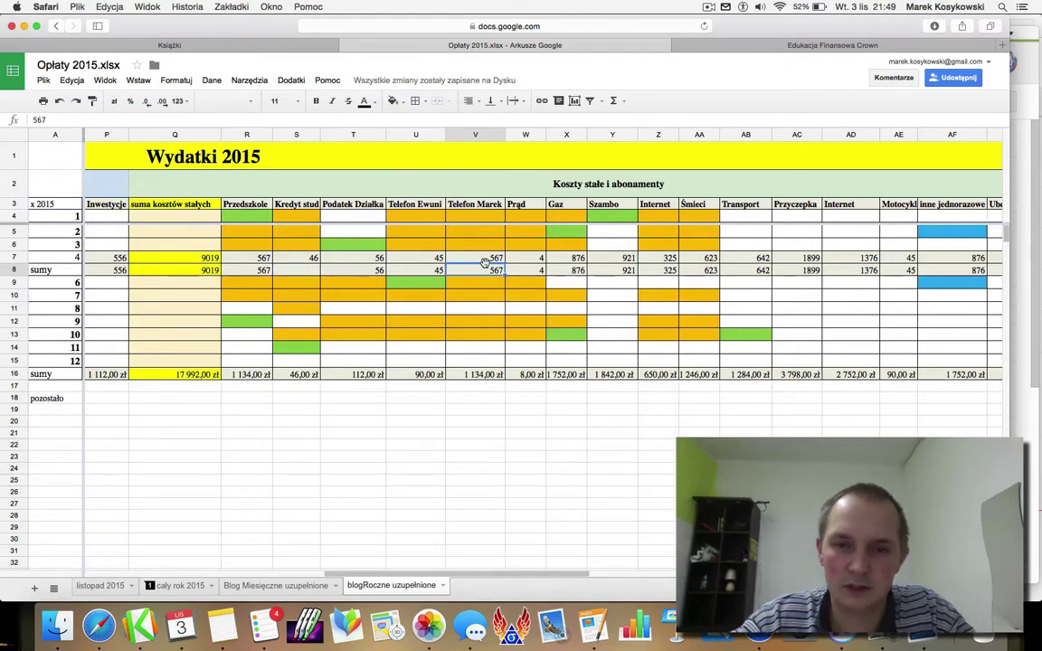
{"action": "left_click", "coordinate": [486, 259]}
{"action": "key", "text": "Delete"}
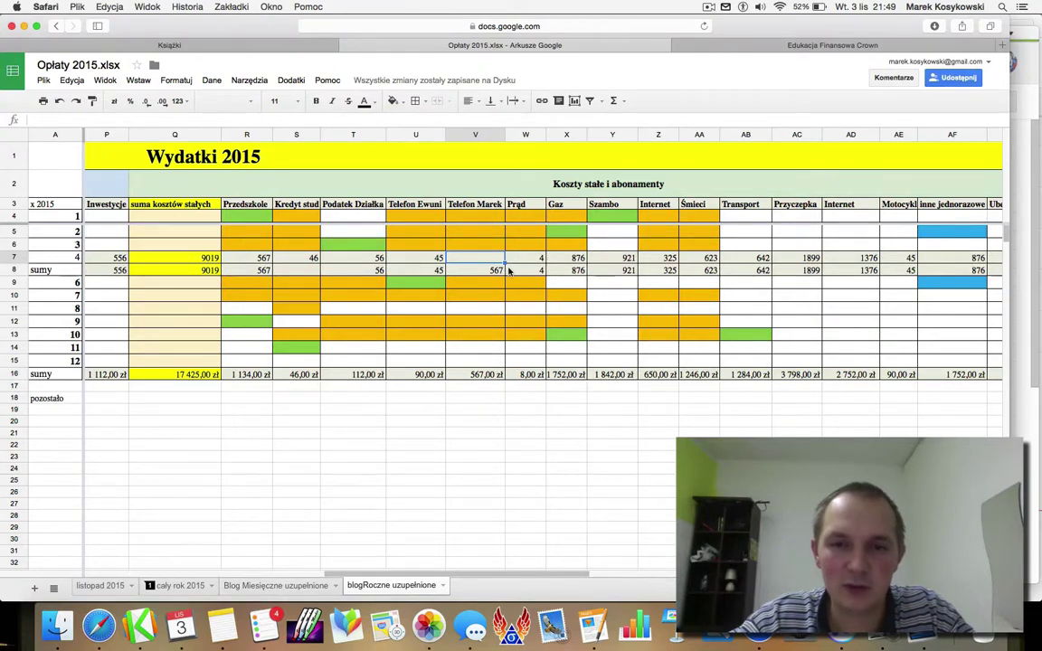
Review the annual sheet's variable costs, fixed costs and Przychody 2015 sections, including the monthly rows, yearly sumy row and bank colour legend
{"action": "scroll", "coordinate": [509, 271], "scroll_direction": "right", "scroll_amount": 4}
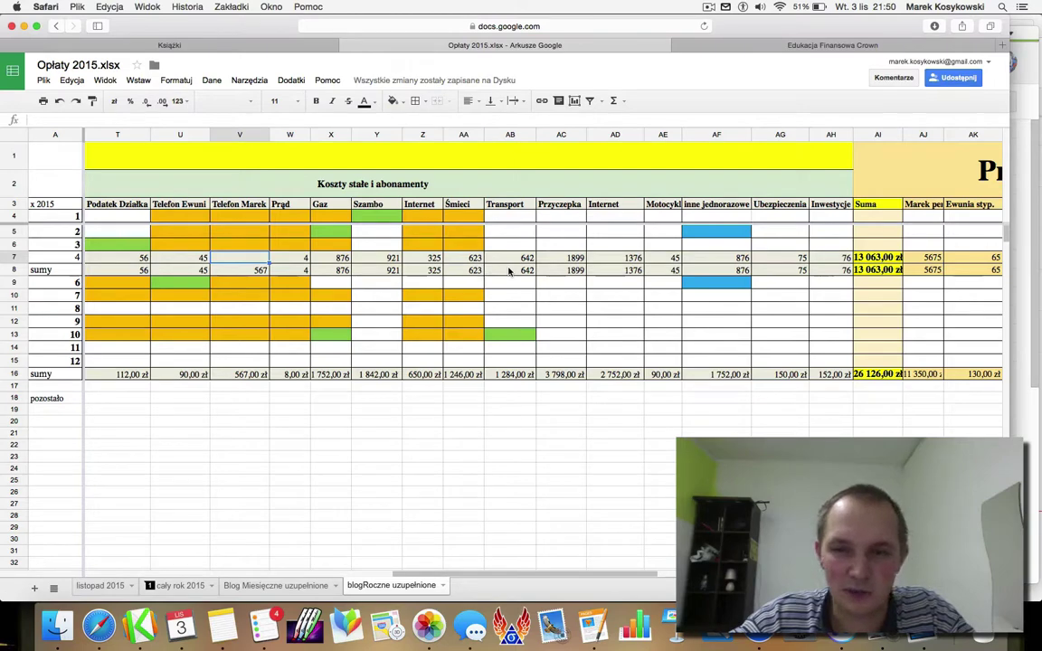
{"action": "scroll", "coordinate": [509, 272], "scroll_direction": "left", "scroll_amount": 5}
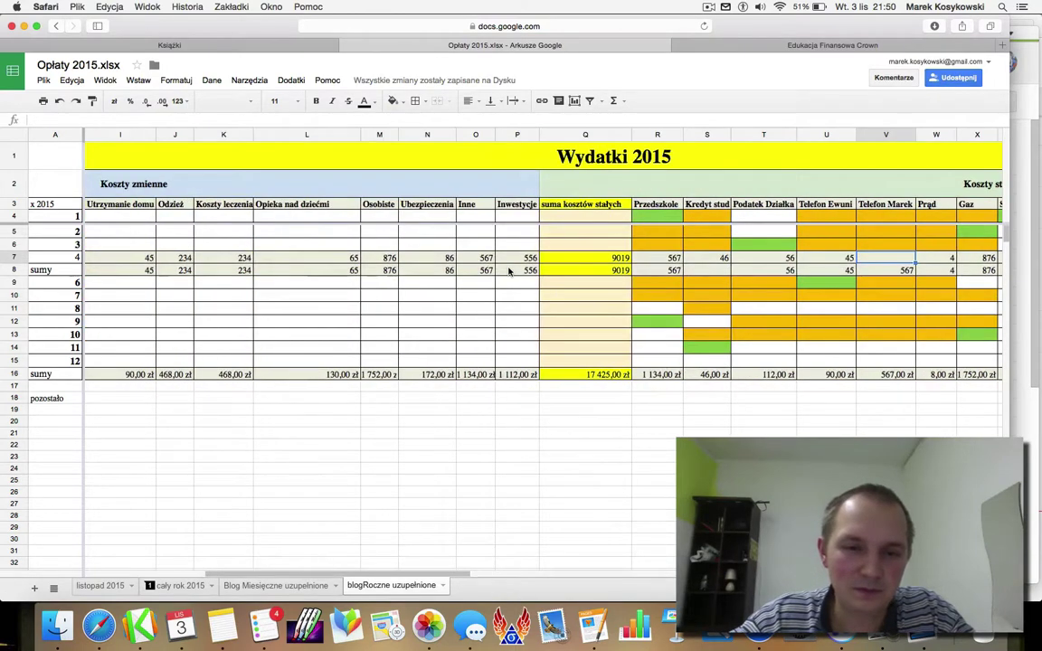
{"action": "scroll", "coordinate": [509, 271], "scroll_direction": "left", "scroll_amount": 5}
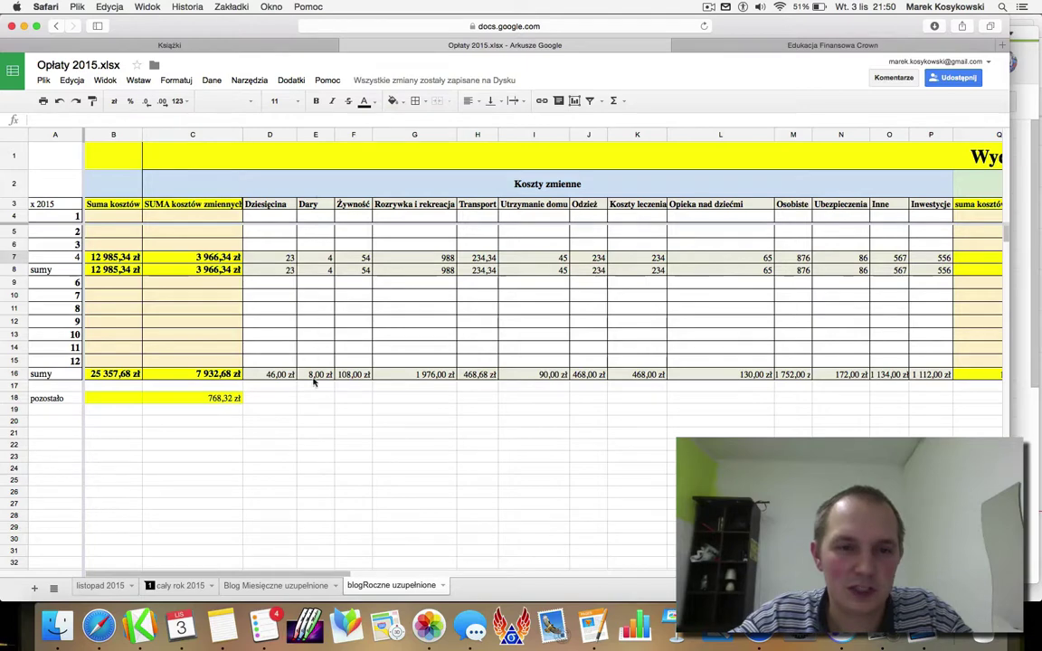
{"action": "scroll", "coordinate": [481, 343], "scroll_direction": "right", "scroll_amount": 10}
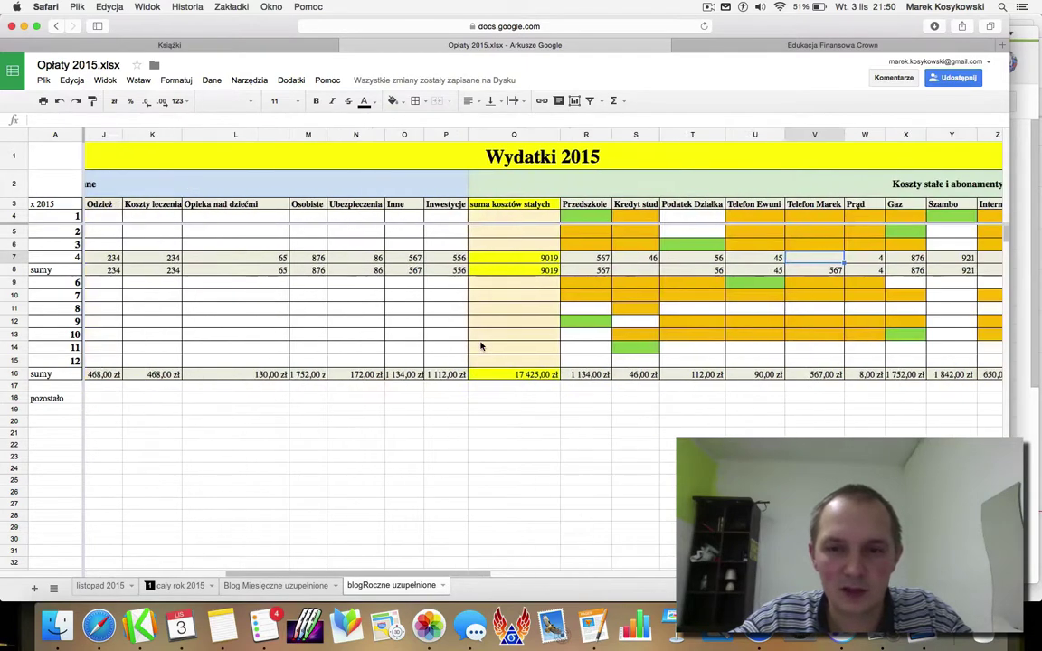
{"action": "scroll", "coordinate": [472, 351], "scroll_direction": "right", "scroll_amount": 8}
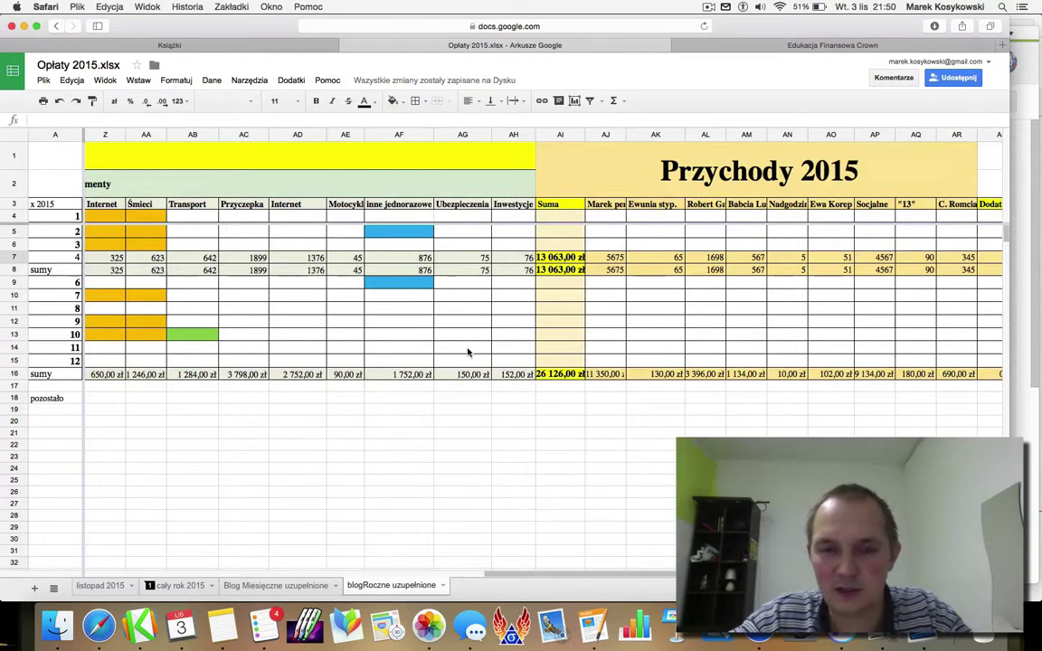
{"action": "scroll", "coordinate": [468, 353], "scroll_direction": "right", "scroll_amount": 5}
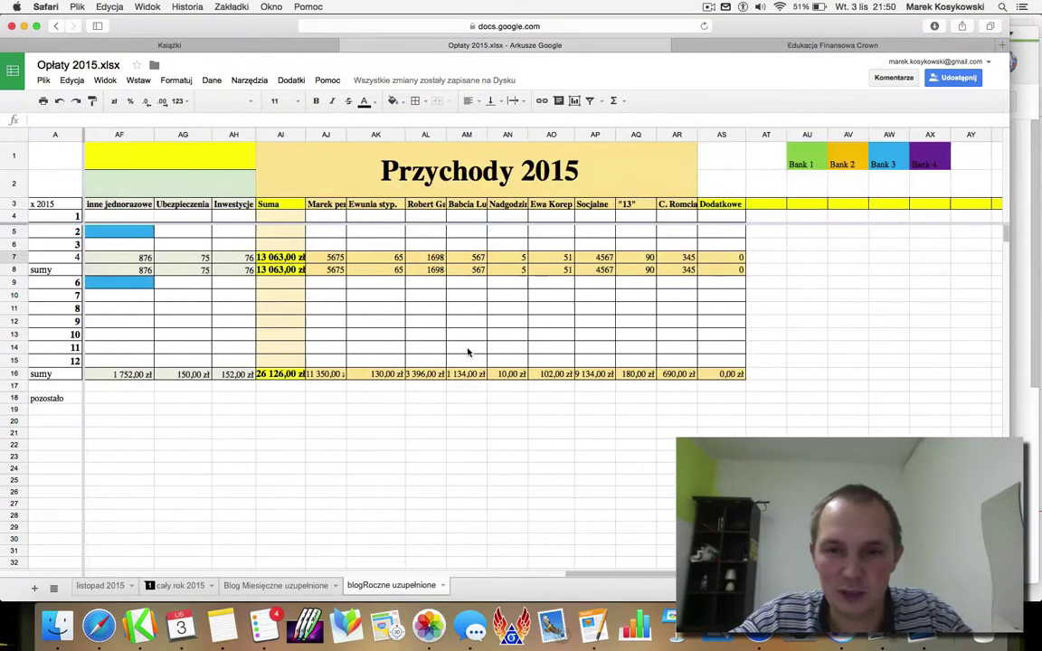
{"action": "scroll", "coordinate": [469, 353], "scroll_direction": "right", "scroll_amount": 3}
{"action": "scroll", "coordinate": [469, 352], "scroll_direction": "left", "scroll_amount": 6}
{"action": "scroll", "coordinate": [468, 353], "scroll_direction": "left", "scroll_amount": 8}
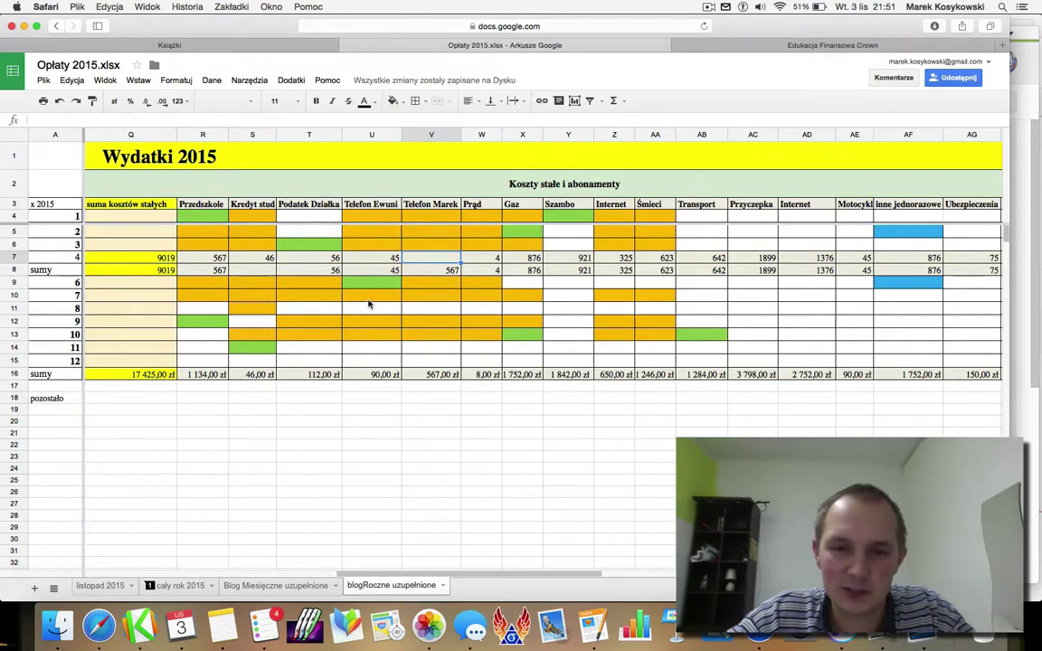
{"action": "scroll", "coordinate": [368, 304], "scroll_direction": "right", "scroll_amount": 3}
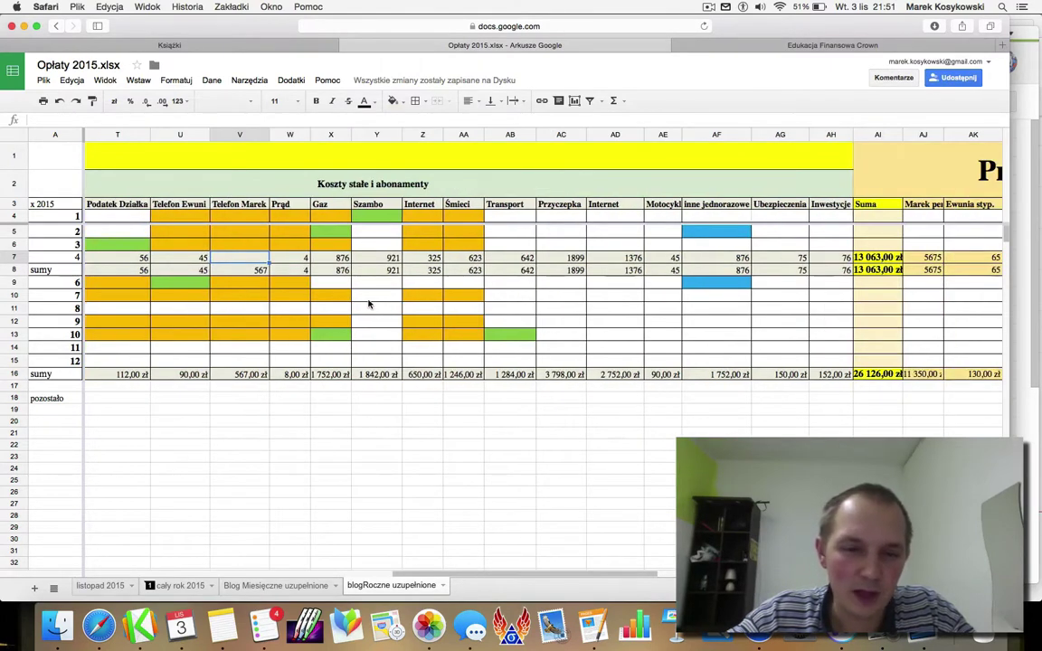
{"action": "scroll", "coordinate": [368, 305], "scroll_direction": "left", "scroll_amount": 3}
{"action": "scroll", "coordinate": [368, 304], "scroll_direction": "left", "scroll_amount": 5}
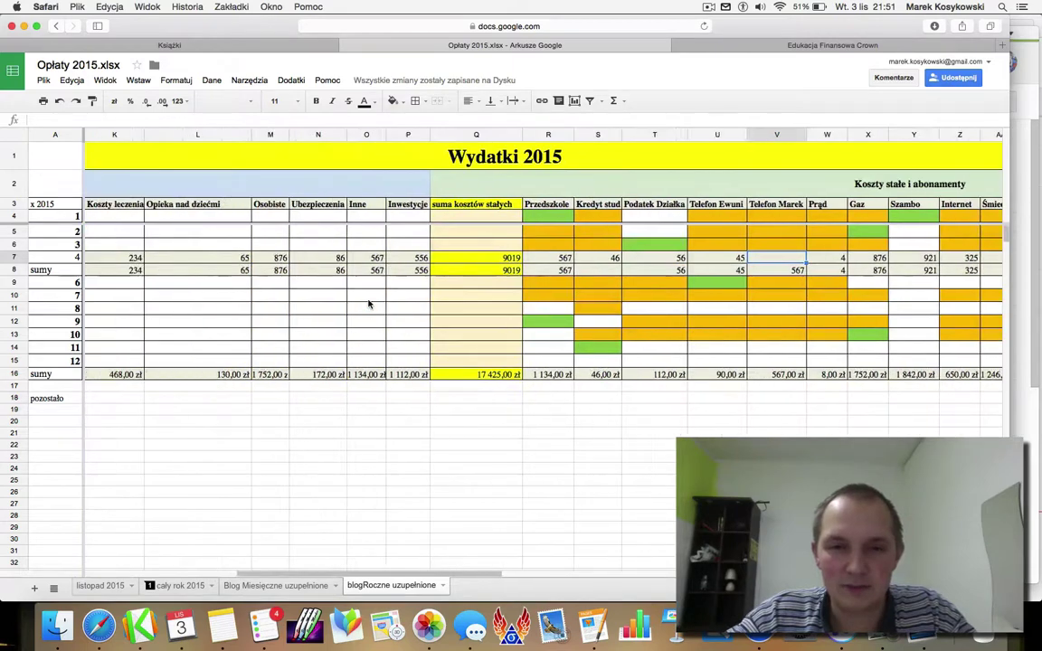